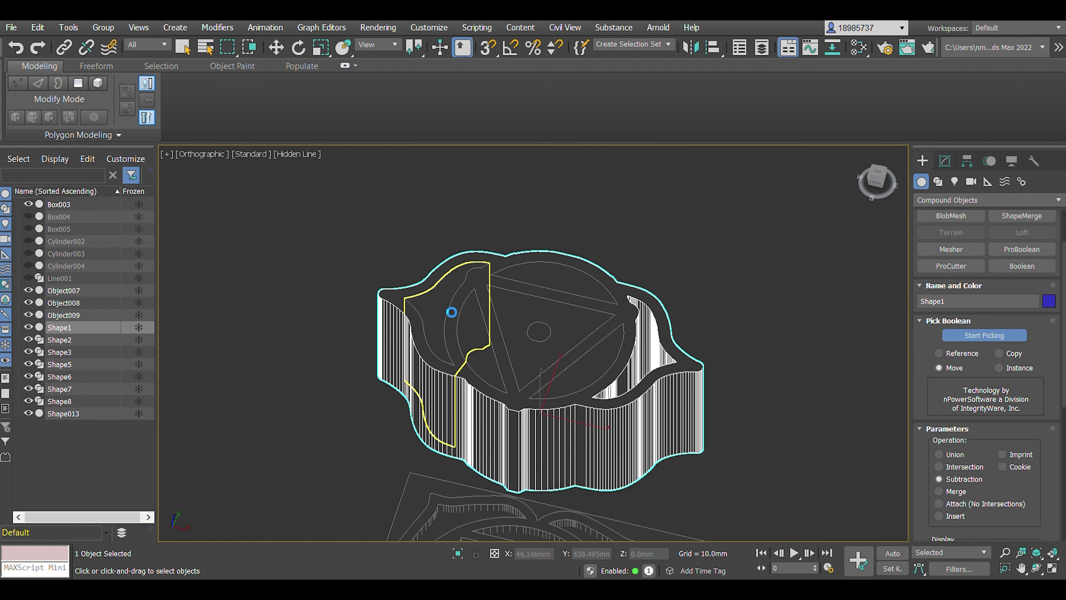
Step: Subtract the remaining symbol shapes Shape2–Shape8 from the chakra plate with ProBoolean
click(446, 305)
click(478, 351)
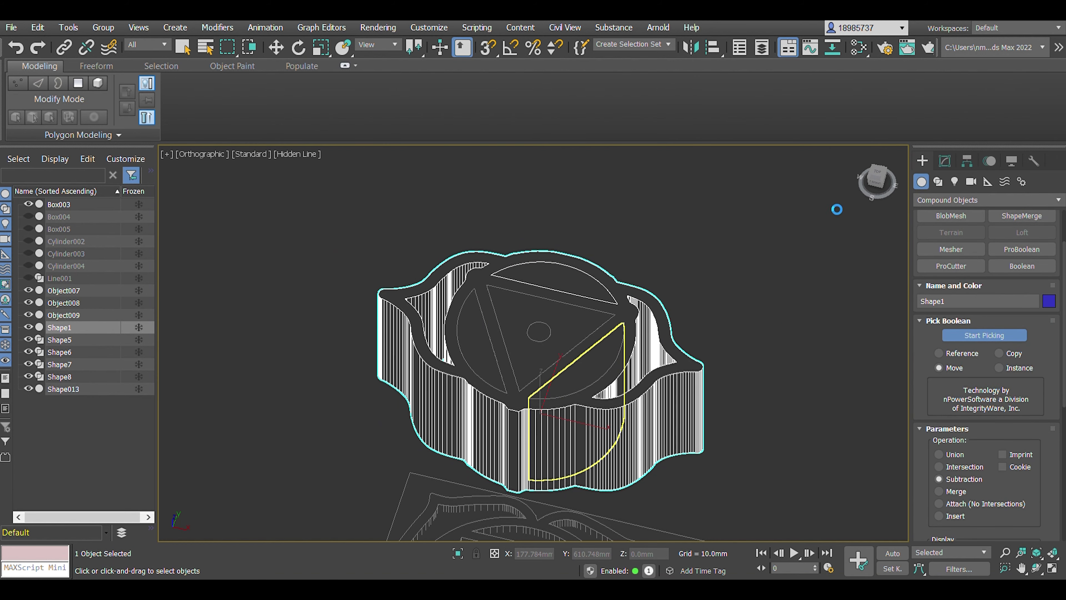
drag(877, 181, 659, 281)
click(525, 321)
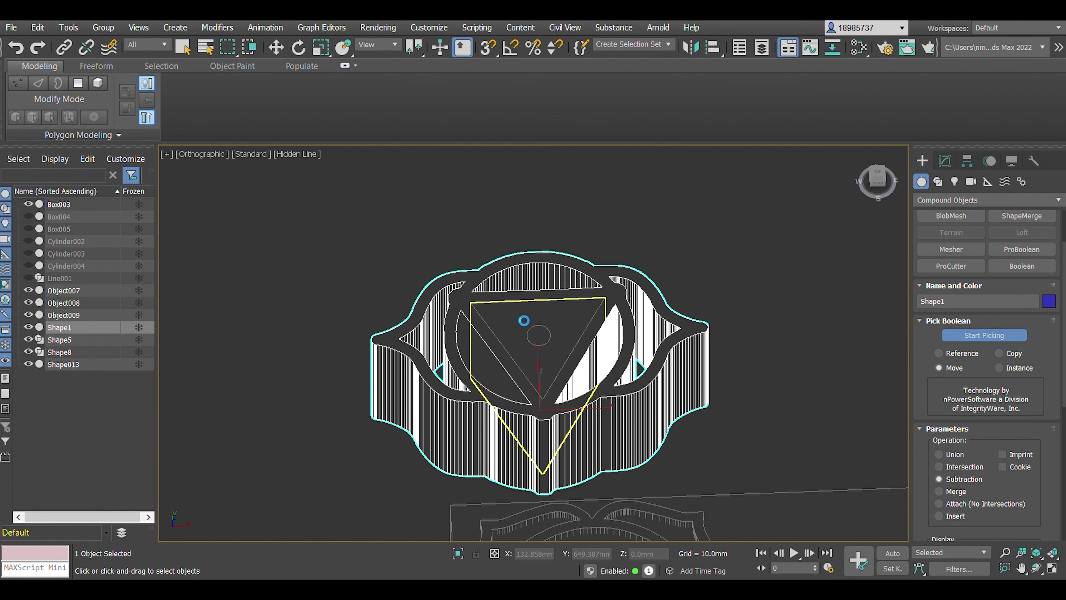
click(524, 320)
Step: Frame the finished third-eye emblem in the Top view and drag a copy out to the right
key(t)
drag(864, 185, 469, 296)
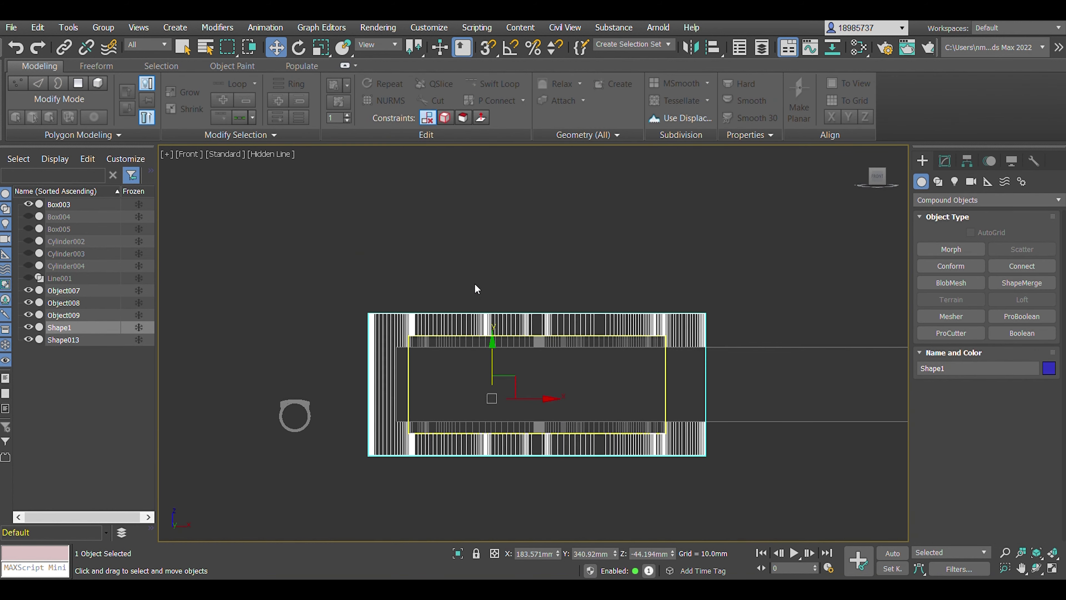
key(z)
scroll(484, 216, up, 5)
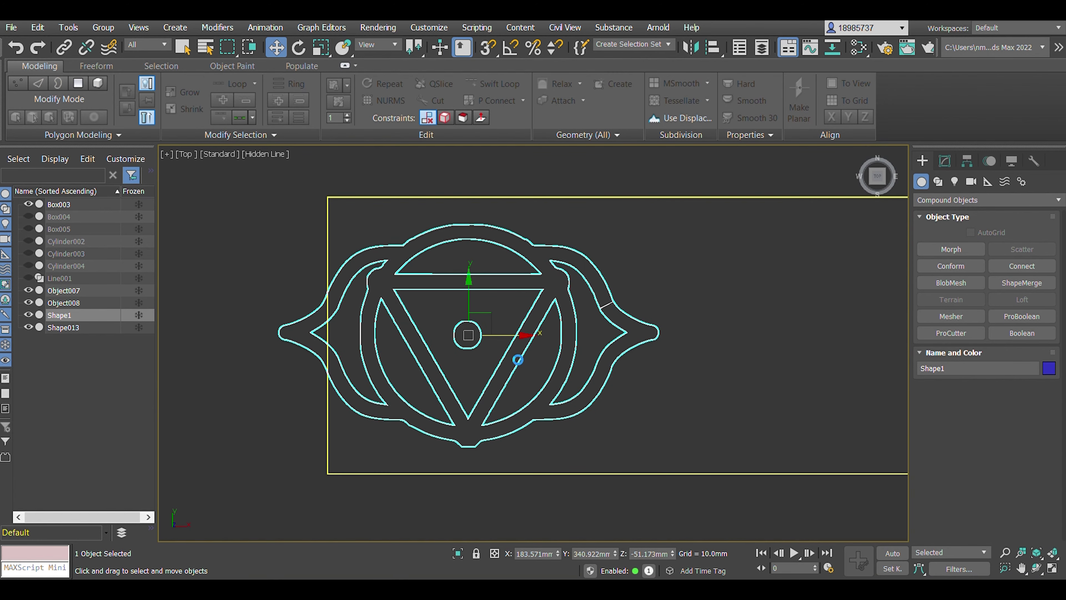
scroll(433, 363, down, 3)
drag(378, 348, 676, 349)
Step: Shift-clone the emblems to the right in pairs to build a row of six
click(393, 362)
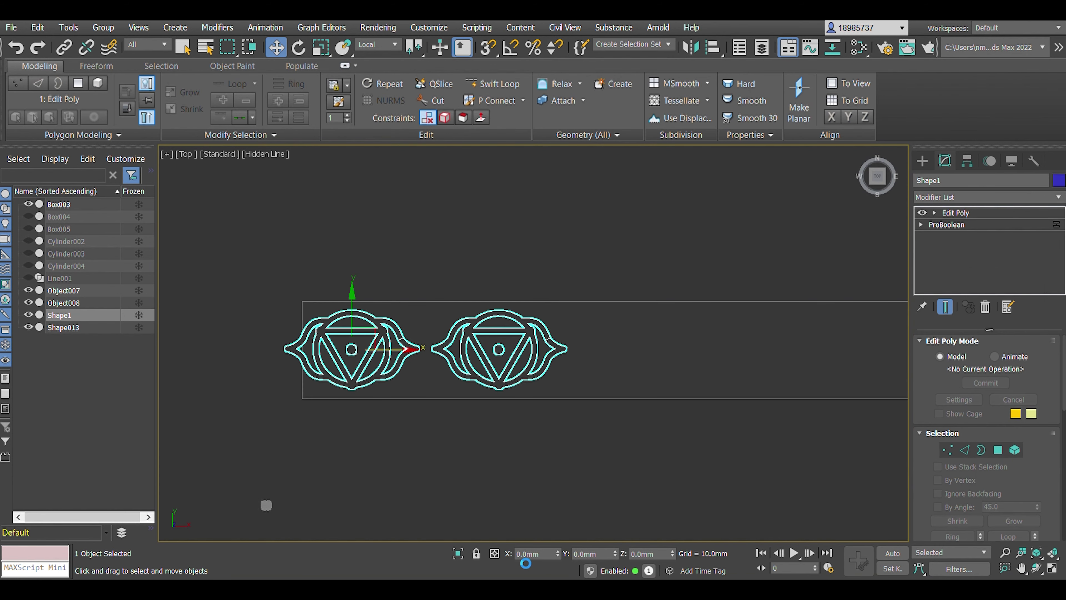
shift+drag(523, 561, 545, 534)
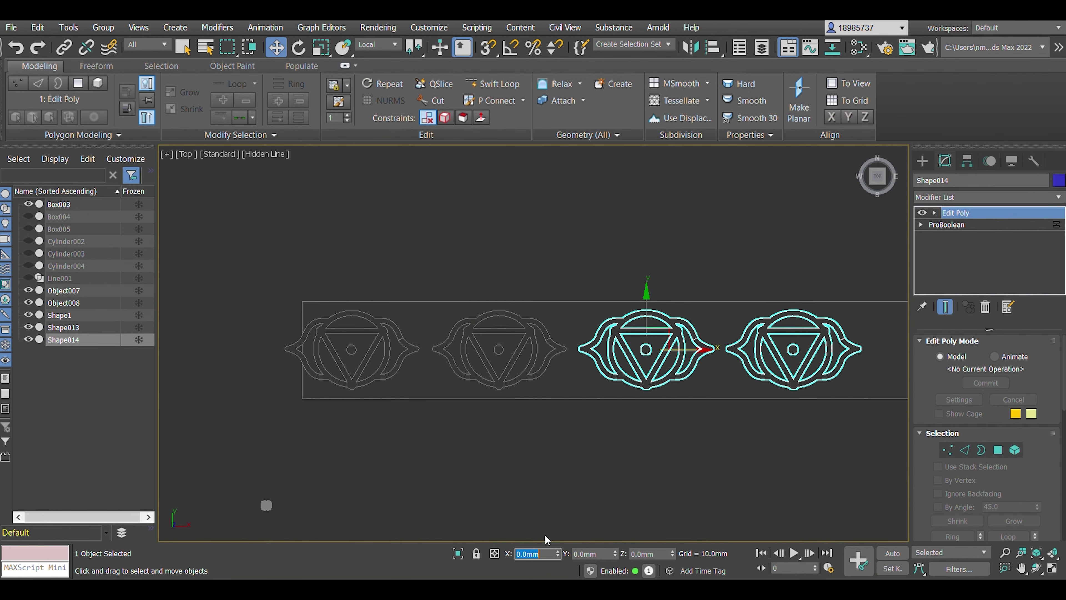
click(251, 287)
scroll(250, 287, down, 2)
click(516, 355)
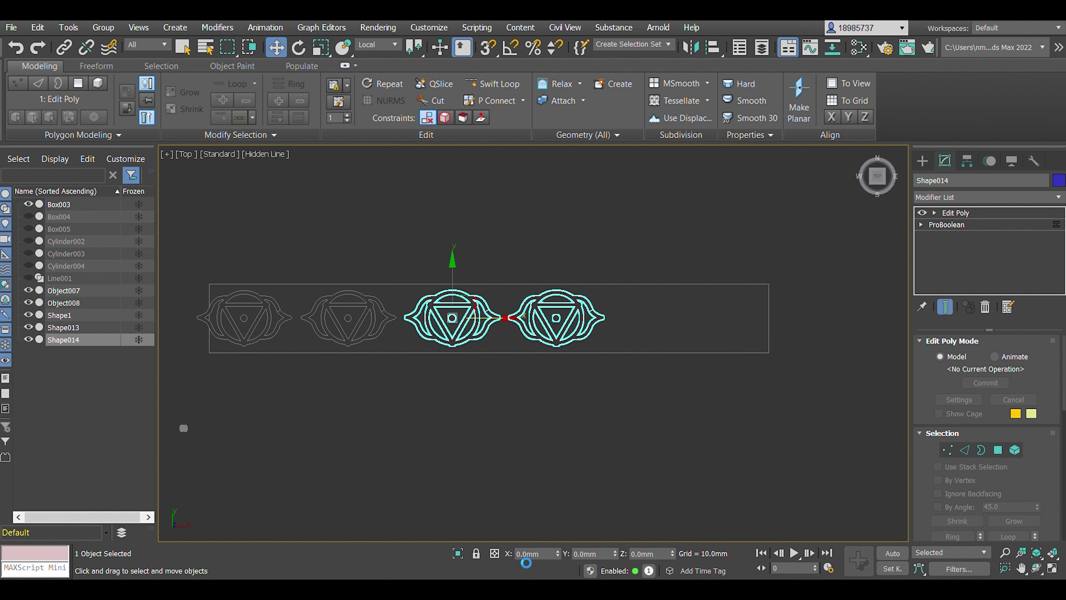
shift+drag(515, 355, 704, 460)
Step: Recentre the view on the emblem row and undo the last three operations
click(410, 373)
middle_drag(409, 373, 471, 377)
key(ctrl+z)
key(ctrl+z)
key(ctrl+z)
key(ctrl+z)
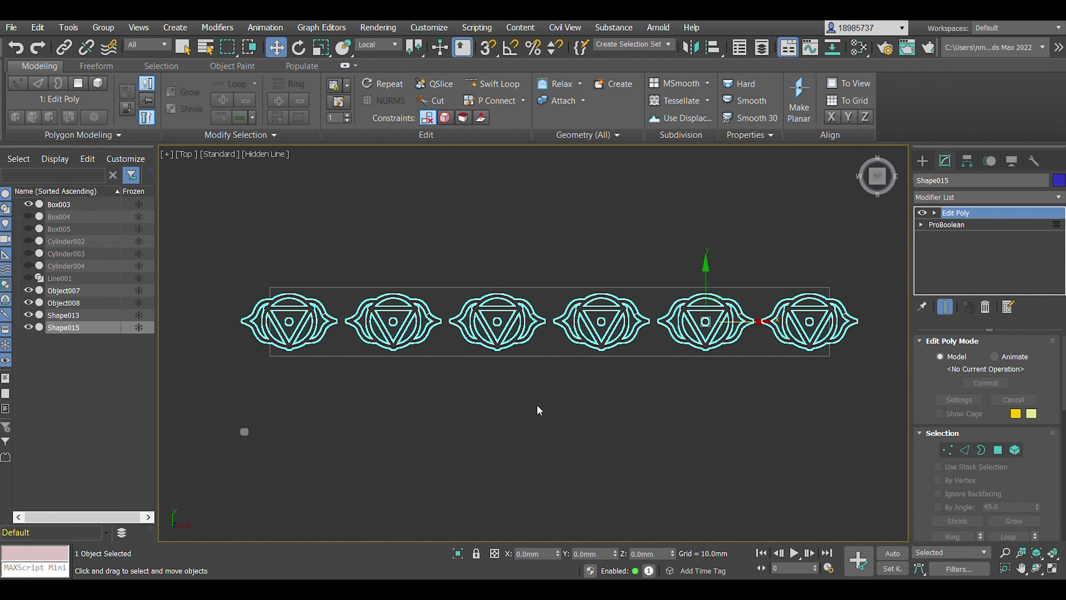
key(ctrl+z)
key(ctrl+z)
key(ctrl+z)
key(ctrl+z)
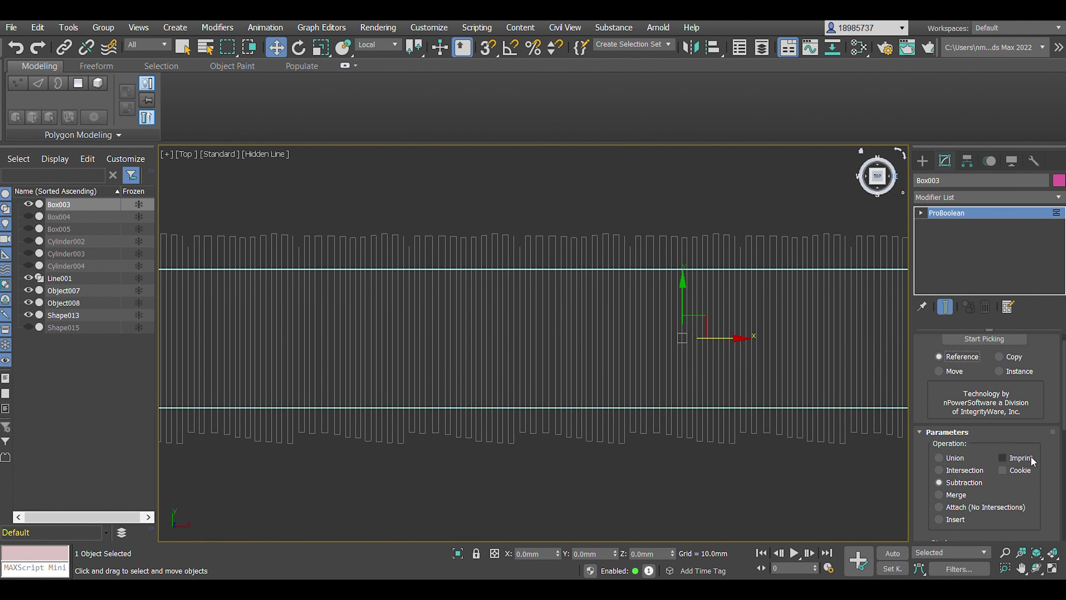
key(ctrl+z)
Step: Restore the emblem row, make Box003 a Boolean compound, and begin adding operands
key(ctrl+z)
key(ctrl+z)
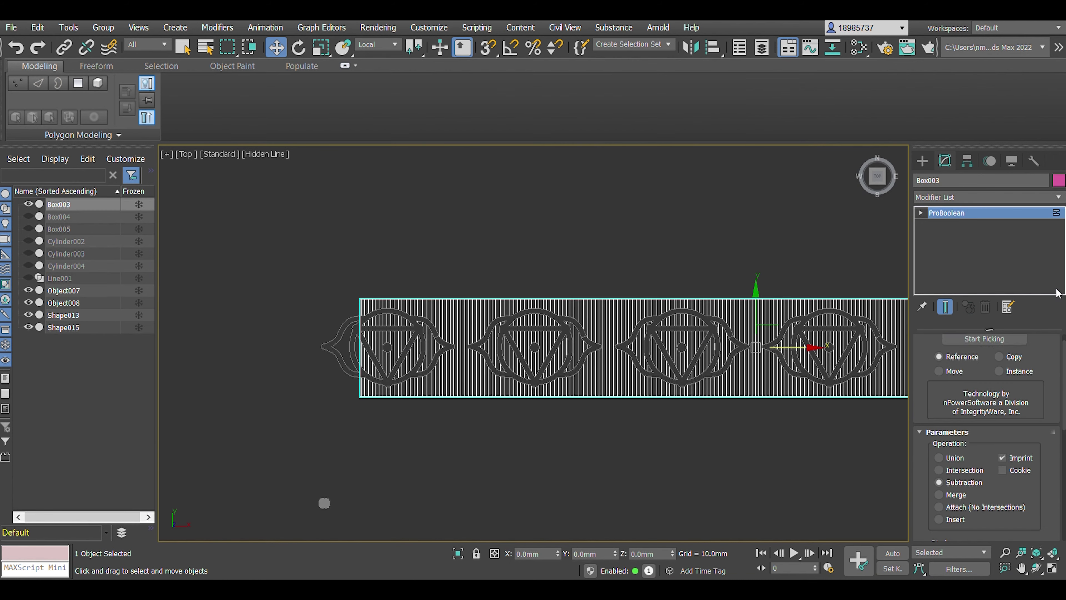
key(ctrl+z)
key(ctrl+z)
key(ctrl+z)
key(ctrl+z)
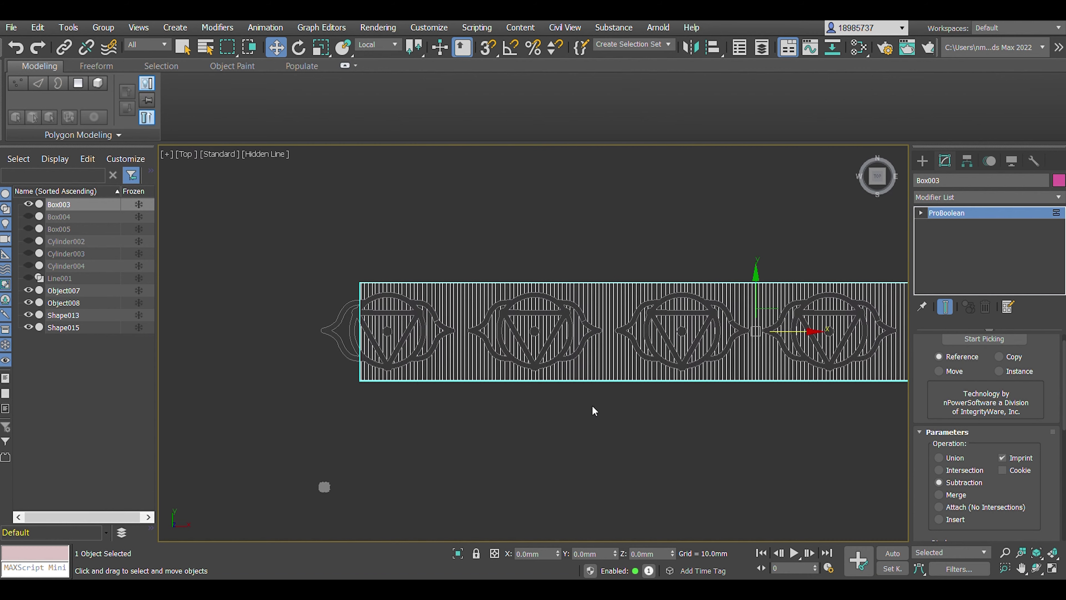
click(1030, 334)
scroll(1007, 337, down, 3)
click(986, 302)
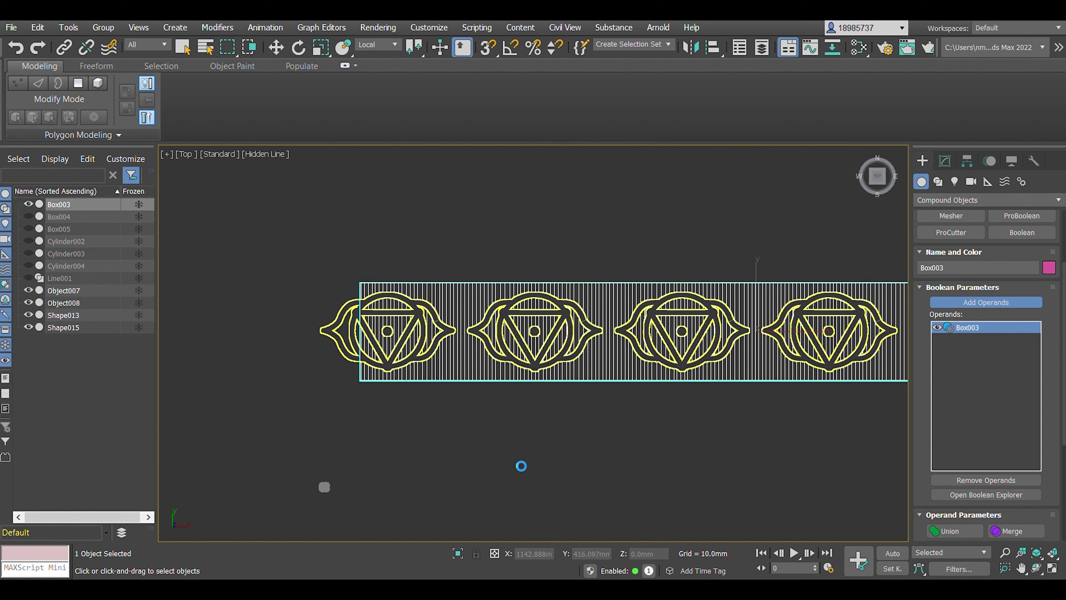
Step: Drag-select several of the extruded emblem pieces at once
drag(238, 231, 469, 441)
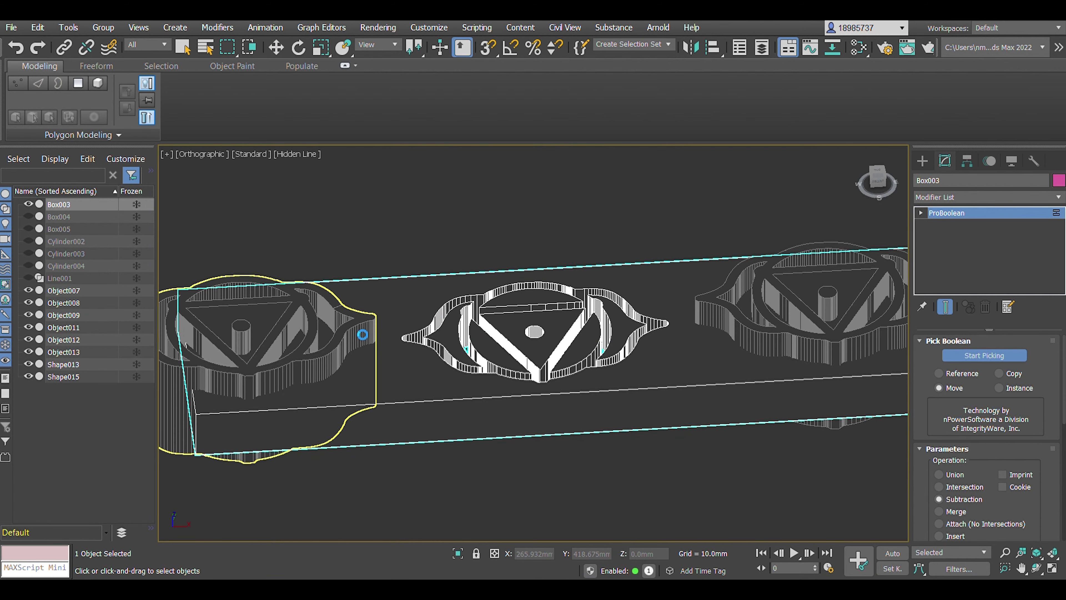
Step: Subtract three emblems from Box003 by picking them into its ProBoolean
click(441, 324)
scroll(441, 324, down, 5)
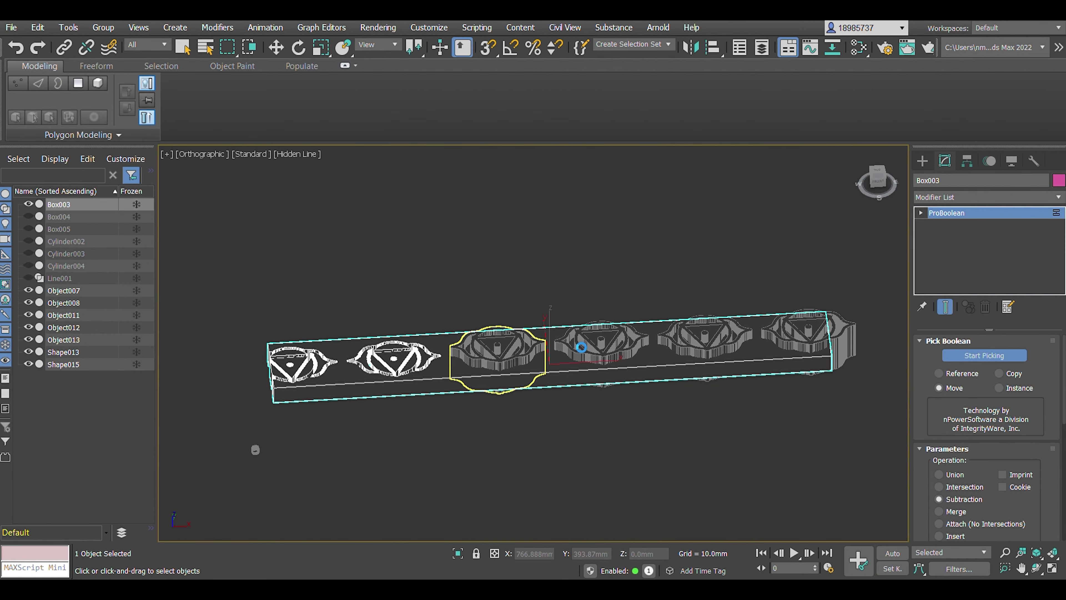
click(605, 342)
scroll(605, 341, up, 5)
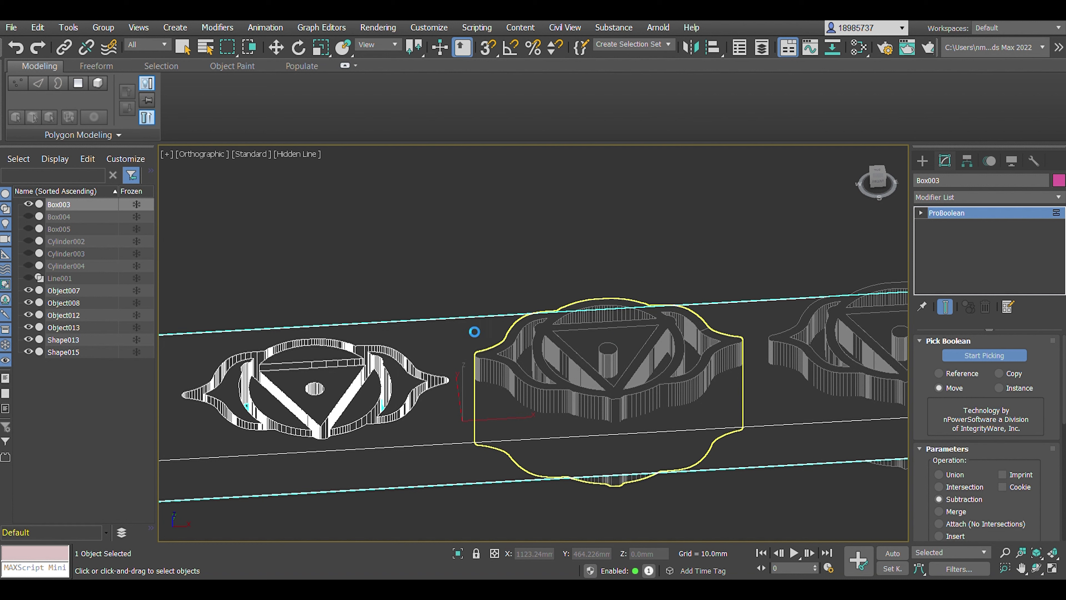
click(469, 320)
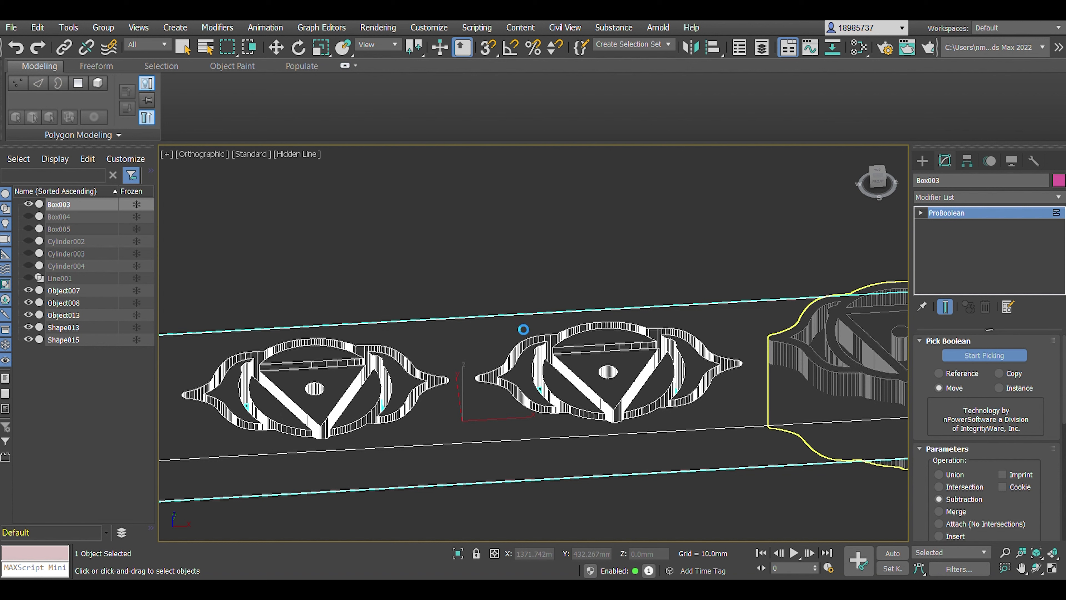
scroll(638, 299, down, 3)
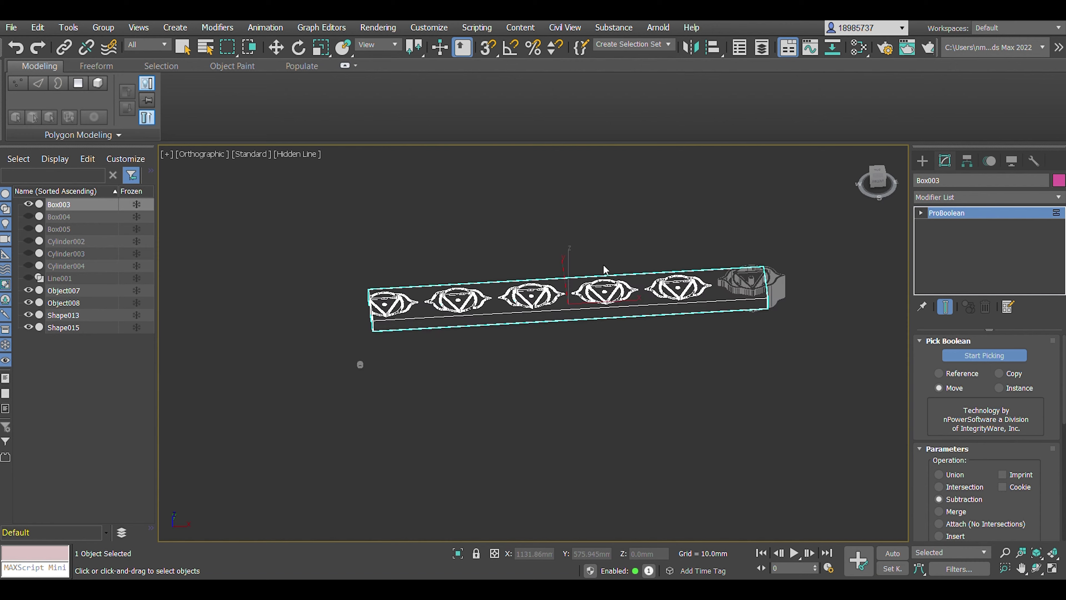
scroll(803, 312, up, 3)
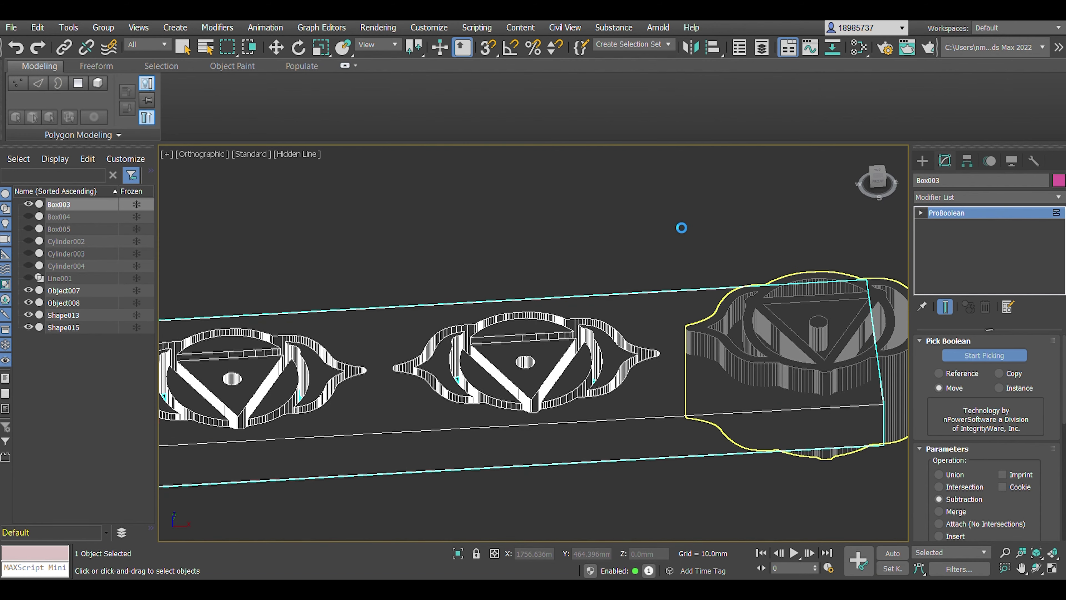
Step: End picking, select the emblem operands, and extract them back out with Remove
right_click(608, 206)
scroll(357, 352, up, 4)
scroll(987, 420, down, 5)
shift+click(961, 504)
click(983, 380)
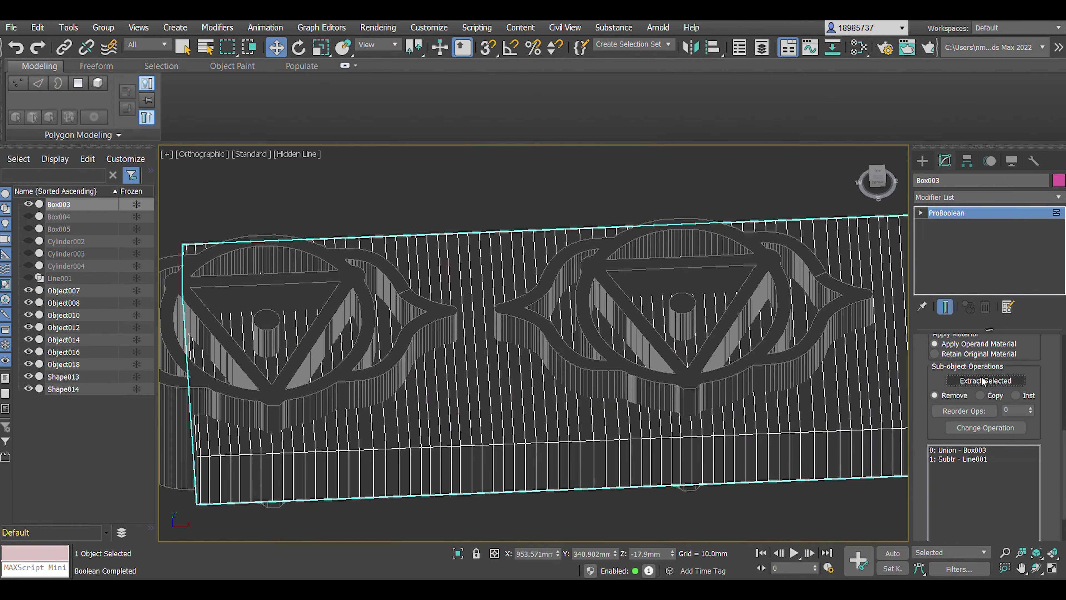
Step: Create a new ProBoolean subtraction on Box003 and cut in the leftmost emblem
scroll(986, 421, up, 3)
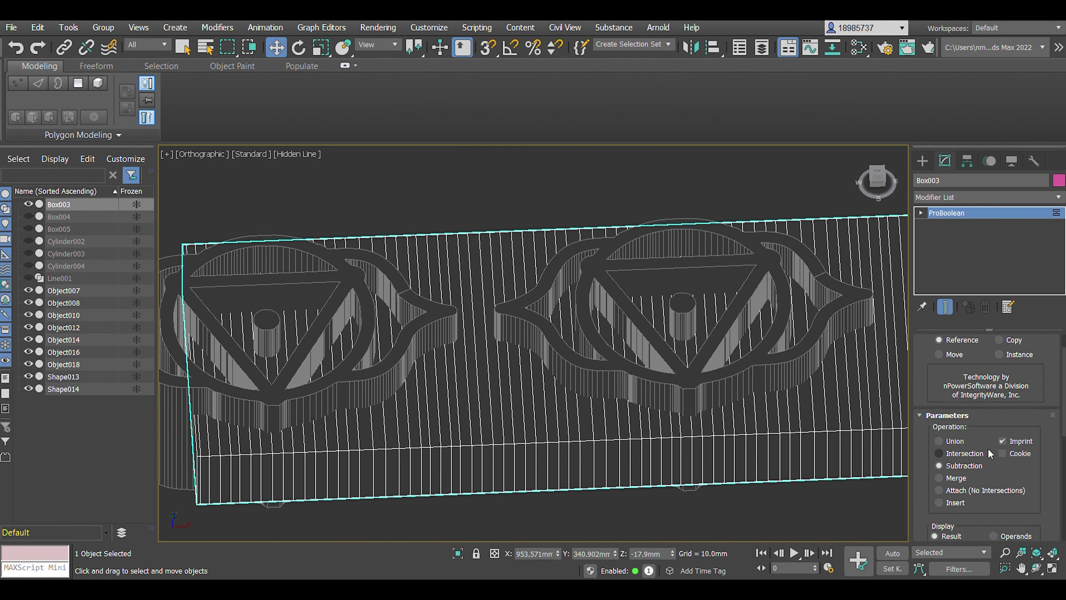
click(923, 160)
click(28, 327)
scroll(395, 294, down, 2)
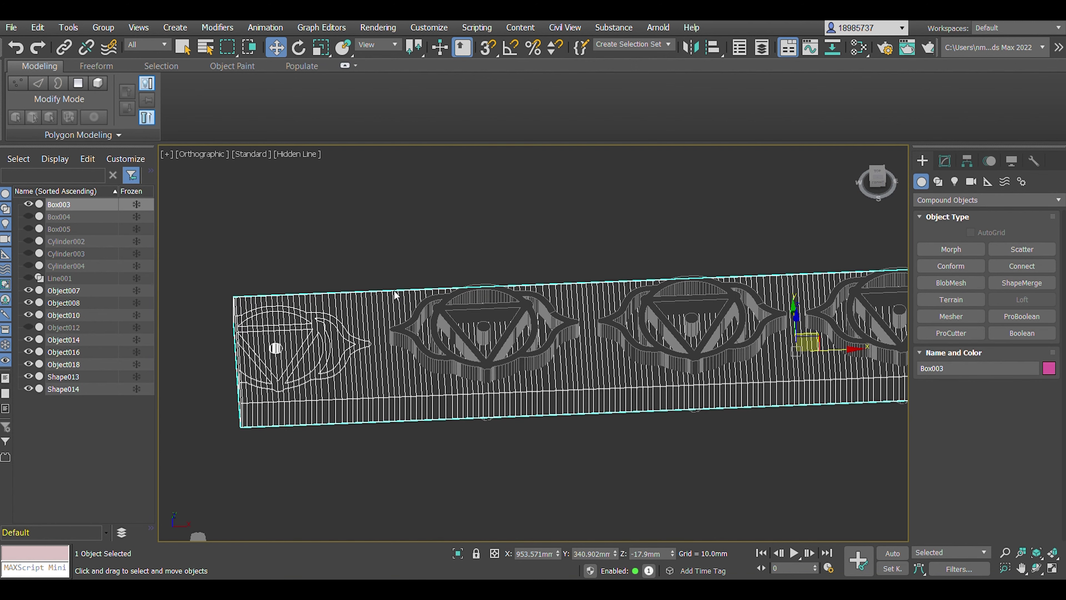
click(1023, 333)
scroll(986, 421, down, 2)
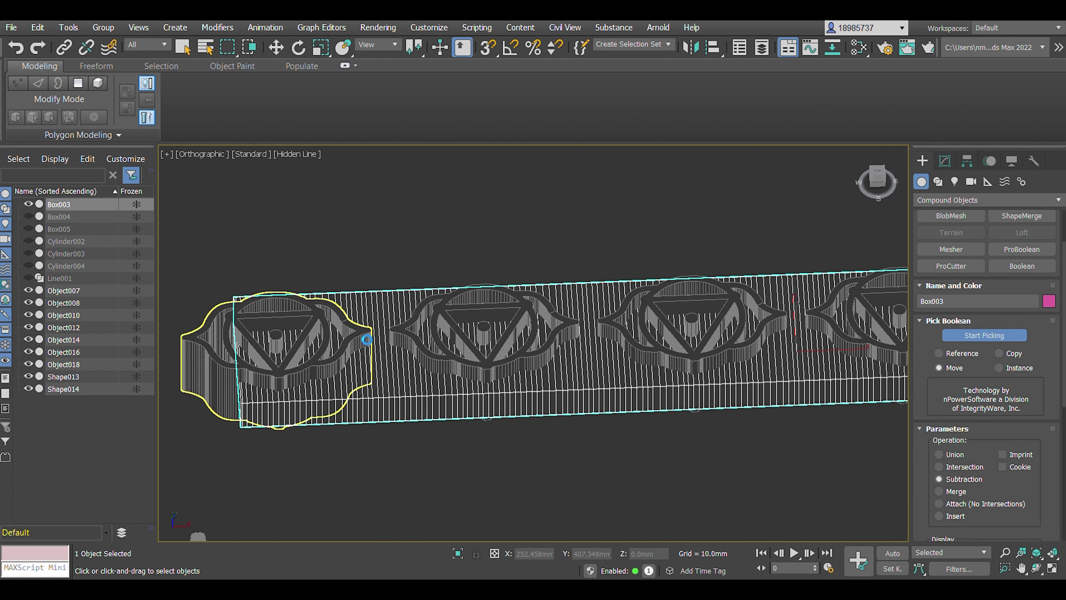
click(367, 340)
key(w)
Step: Resume picking and subtract the middle and outer emblems from the band
click(945, 161)
scroll(1038, 396, down, 2)
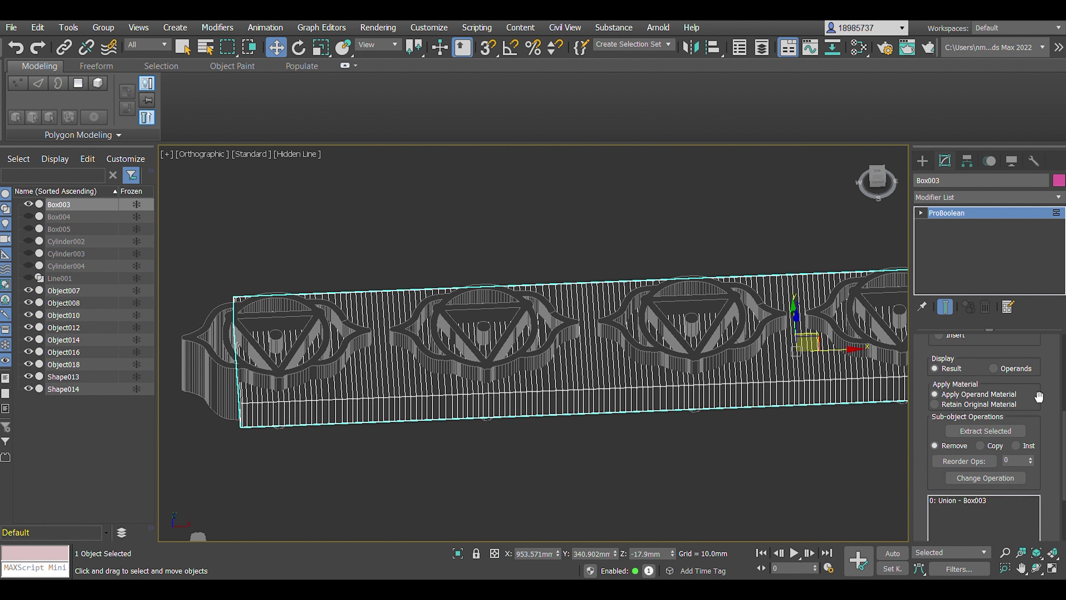
scroll(1038, 397, up, 5)
click(985, 355)
click(439, 332)
click(365, 339)
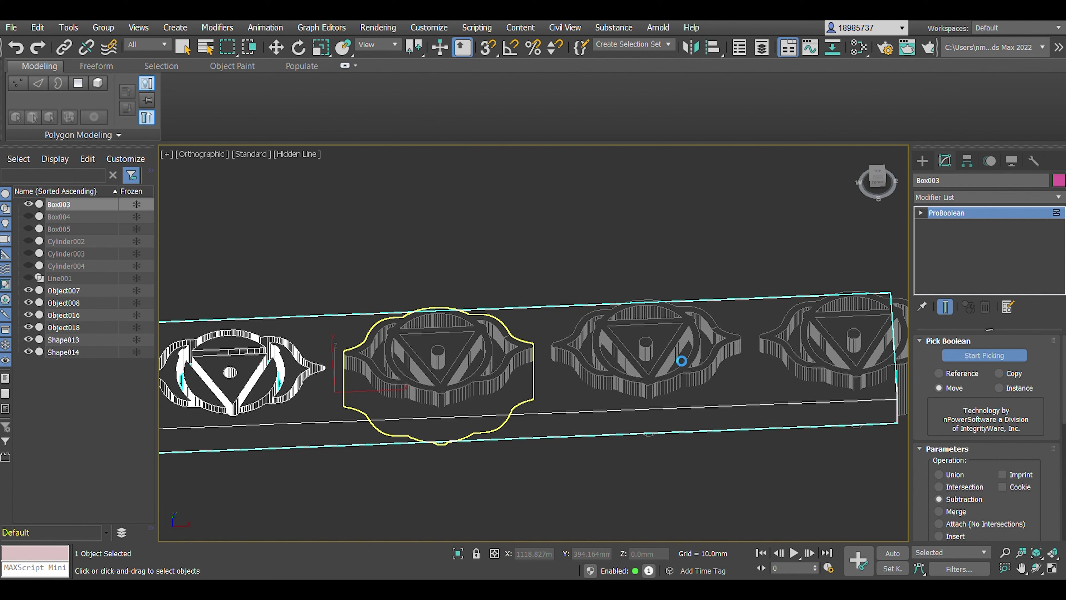
Step: Cut the next emblem into Box003, then start adding operands to its new Boolean
click(679, 362)
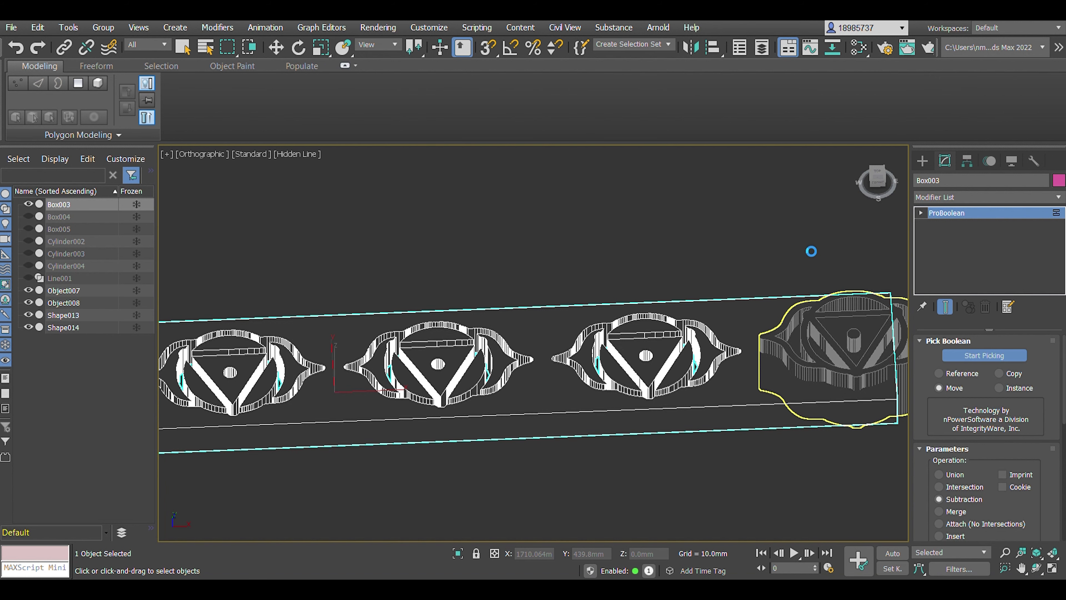
click(986, 337)
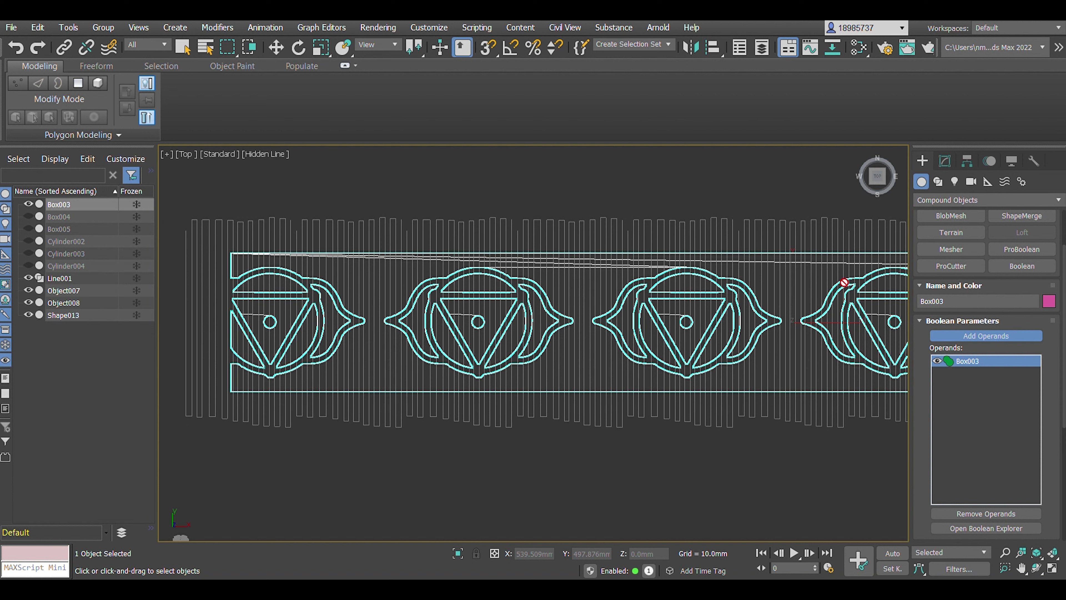
Step: Add Line001 as a Boolean operand of Box003, then orbit to view the strip in 3D
click(188, 404)
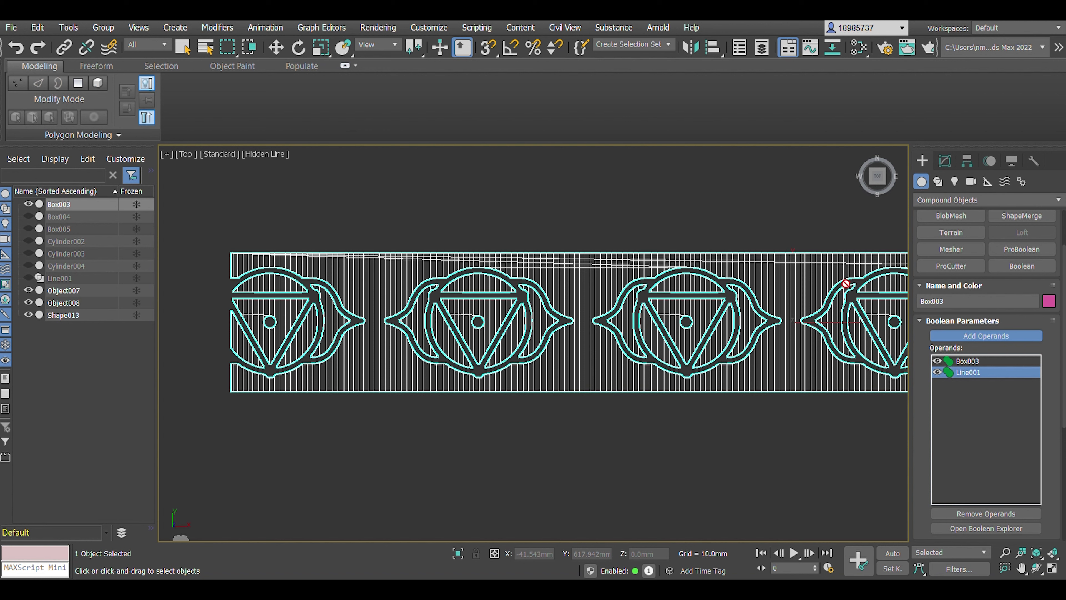
key(w)
scroll(702, 410, down, 5)
alt+middle_drag(702, 409, 664, 417)
scroll(664, 416, up, 5)
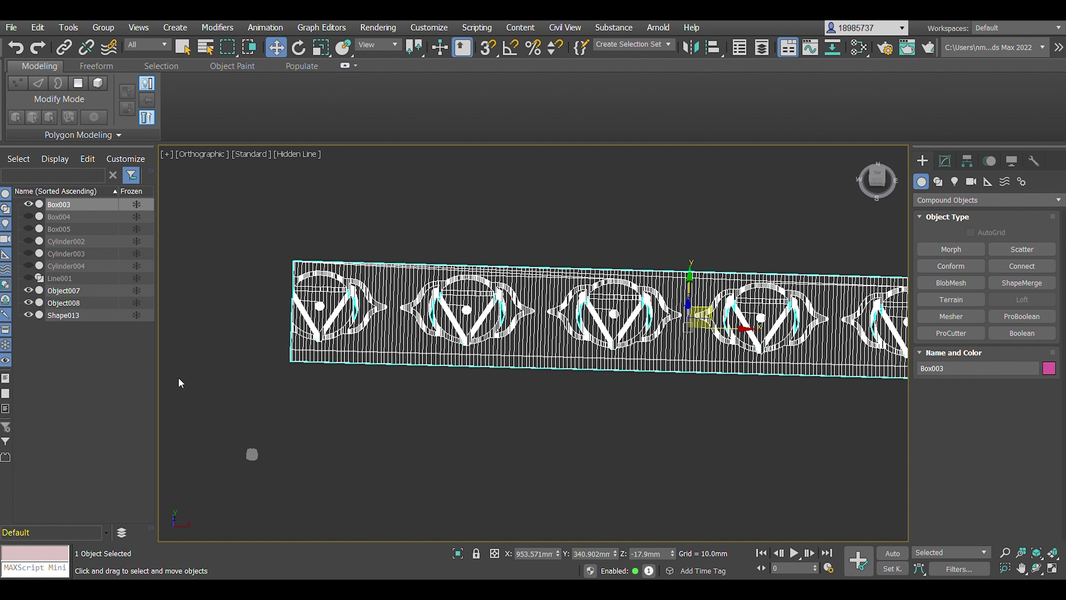
Step: Select the chakra strip and move it up to the top of the ring in the Front view
click(774, 205)
key(t)
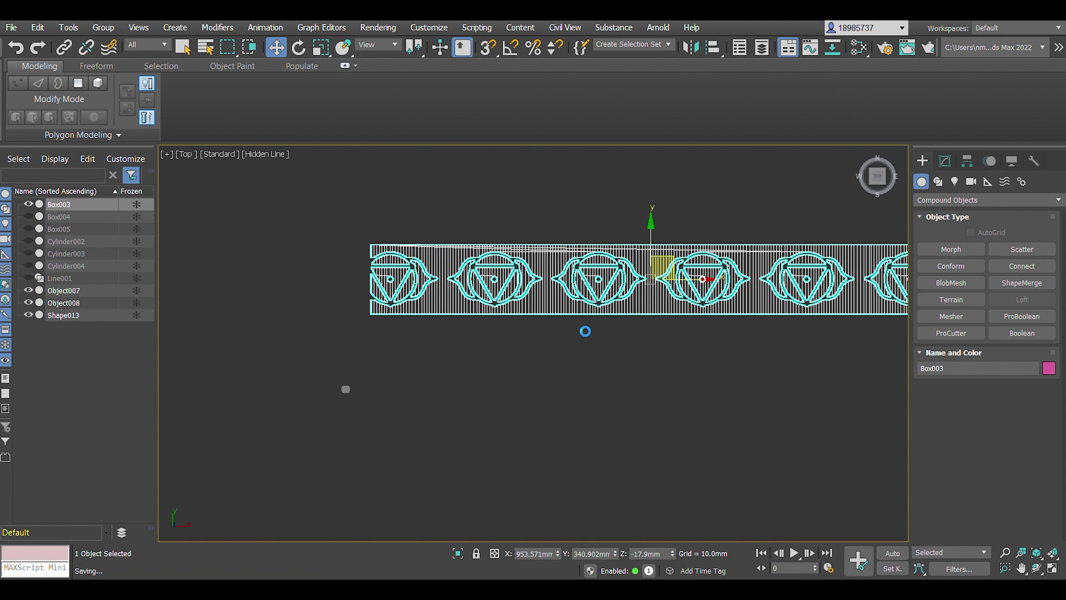
click(629, 283)
key(z)
key(f)
scroll(534, 290, up, 3)
click(322, 47)
key(w)
scroll(550, 378, down, 3)
scroll(545, 294, up, 4)
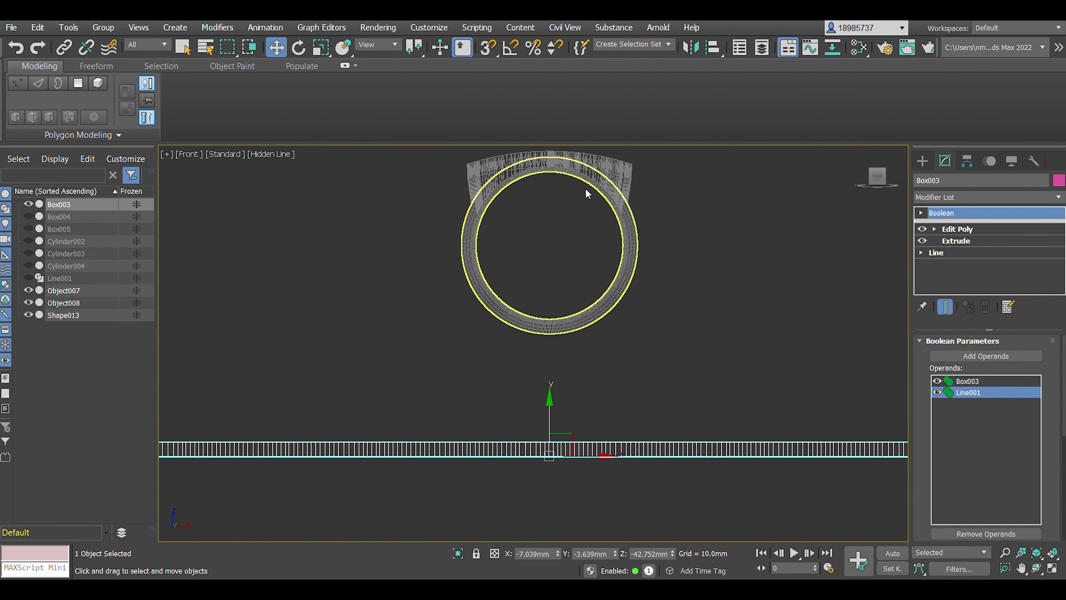
drag(551, 420, 552, 219)
alt+middle_drag(533, 341, 734, 245)
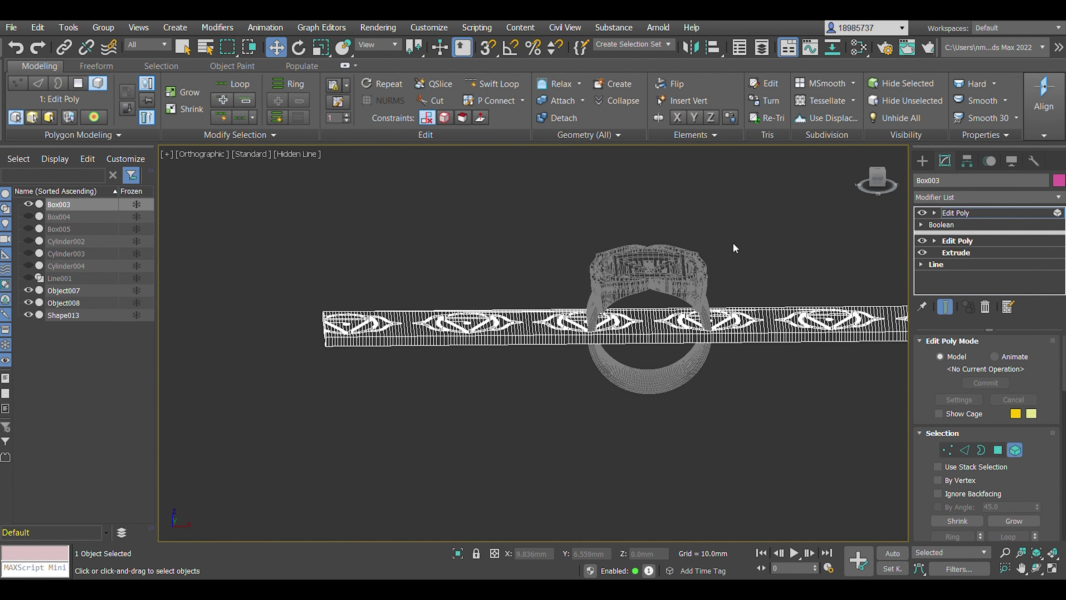
Step: Add a Bend modifier with Axis X and Angle 350 to wrap the strip
click(953, 419)
click(956, 224)
key(ctrl+a)
click(950, 212)
text(35)
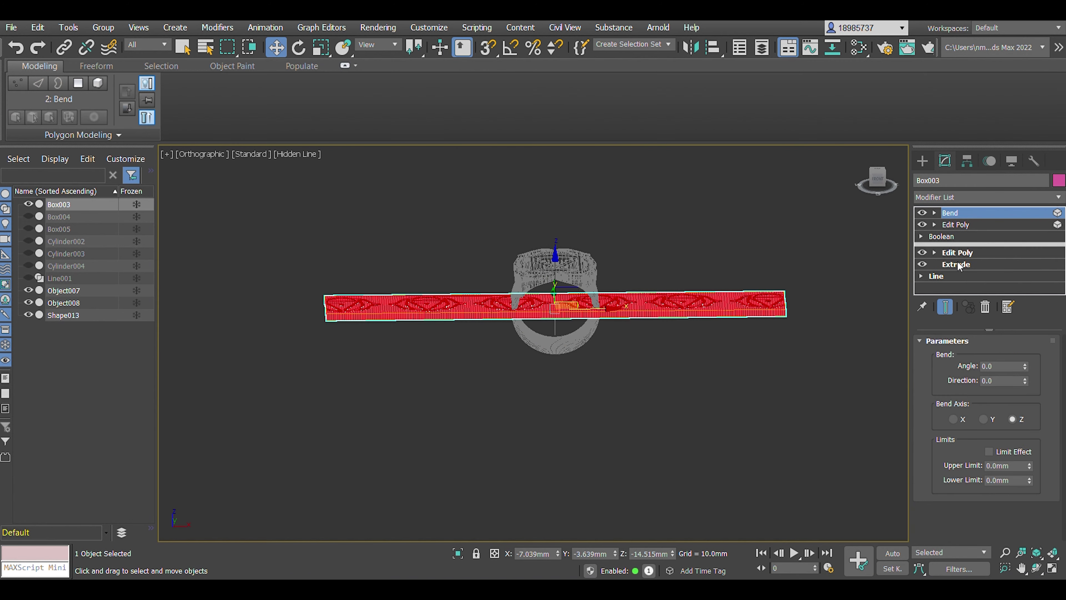
text(0)
key(Return)
key(f)
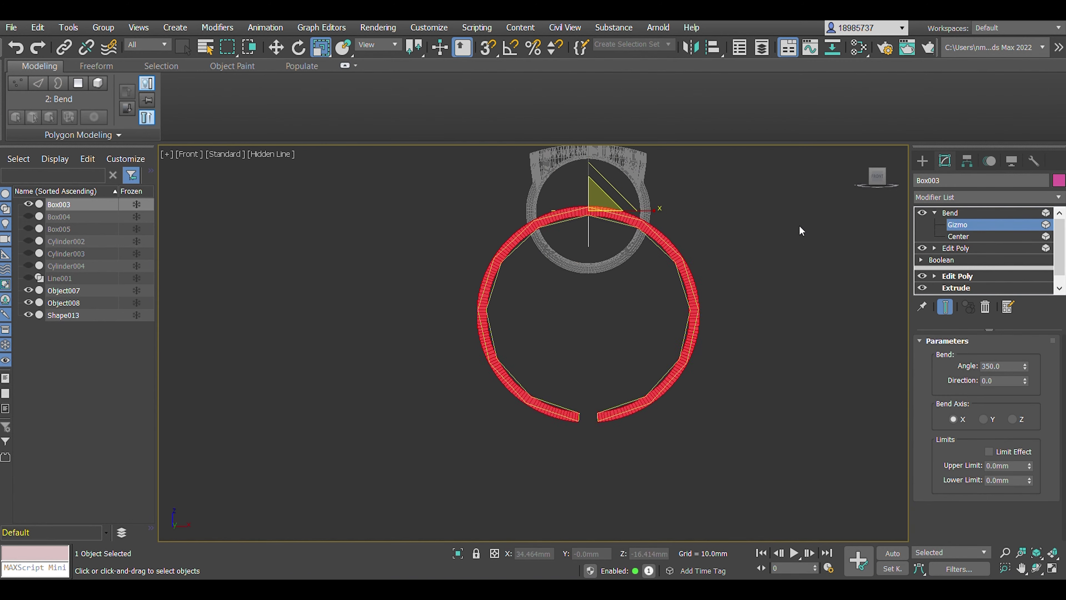
scroll(476, 214, up, 2)
scroll(586, 227, up, 2)
key(r)
Step: Reselect the bent band, adjust its Bend gizmo, and rotate the ring 180°
click(28, 302)
scroll(524, 210, up, 3)
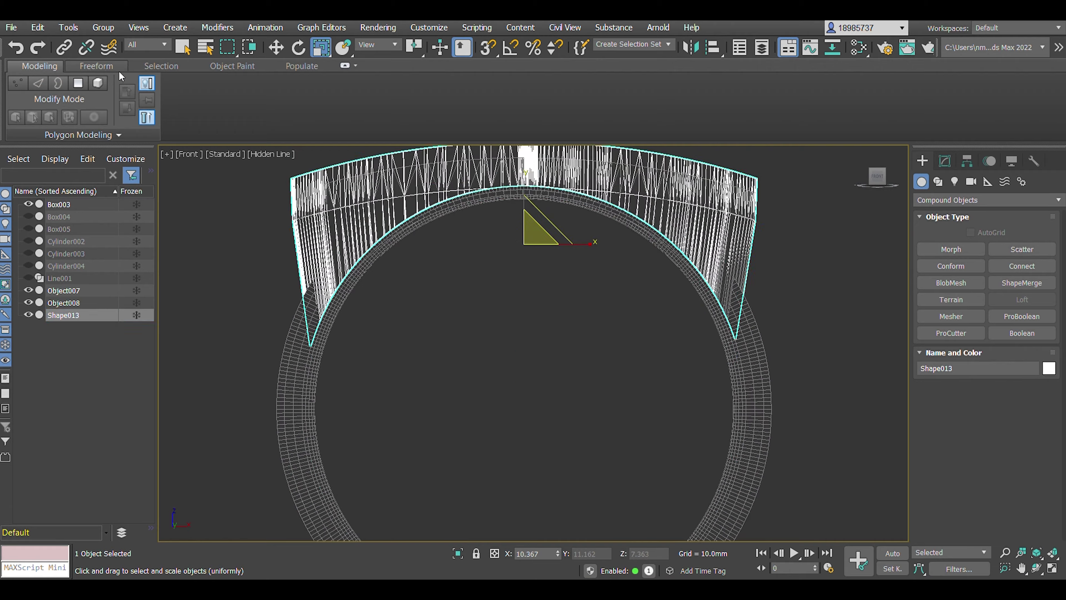
click(431, 223)
click(945, 161)
scroll(524, 294, down, 3)
scroll(525, 294, down, 2)
click(957, 224)
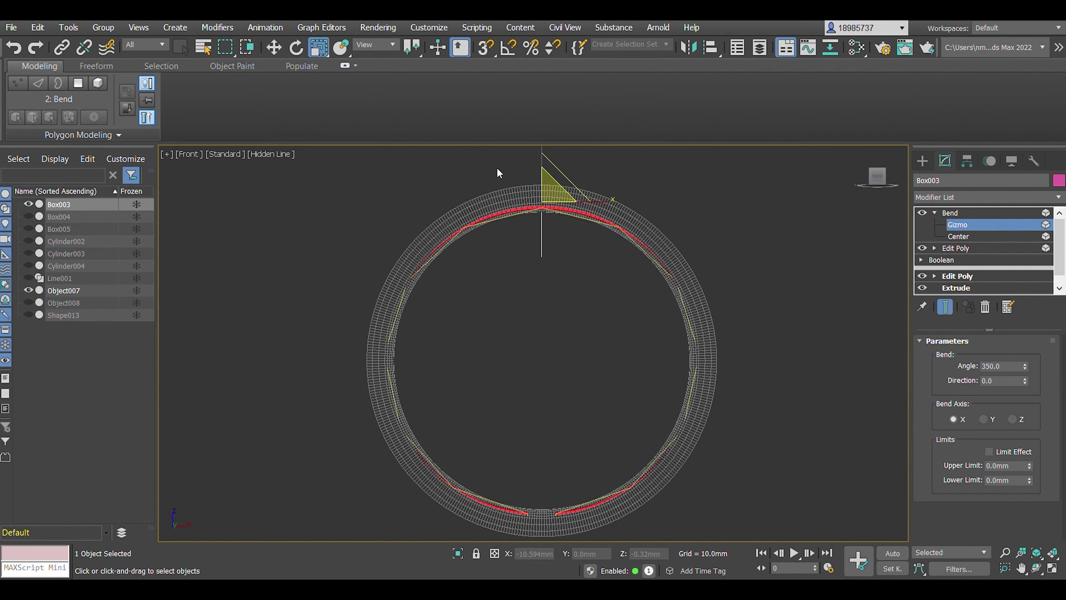
key(w)
mouse_move(539, 414)
alt+middle_down()
mouse_move(588, 378)
mouse_move(525, 314)
alt+middle_up()
key(e)
alt+middle_drag(545, 357, 525, 294)
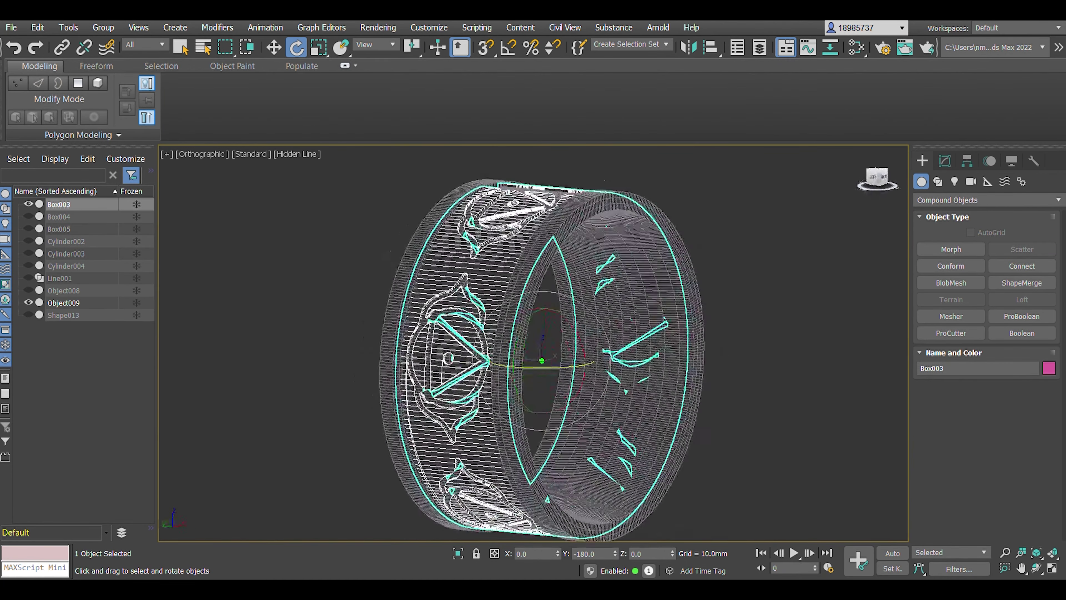
Step: Shade the view, select the combined Object009 ring, and switch to the Top view
key(r)
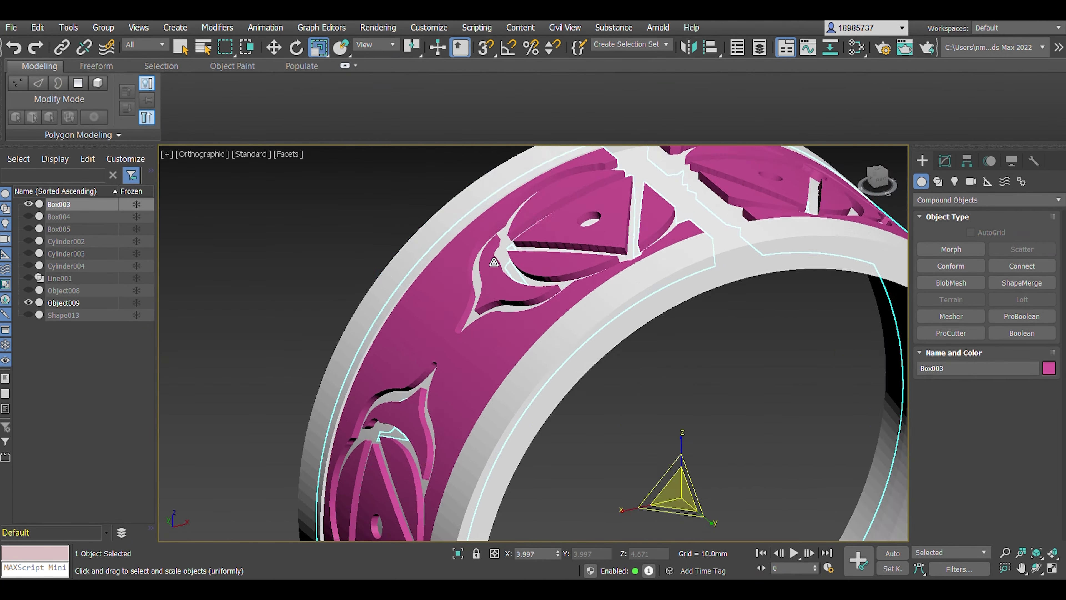
scroll(609, 191, up, 10)
key(z)
click(63, 303)
key(w)
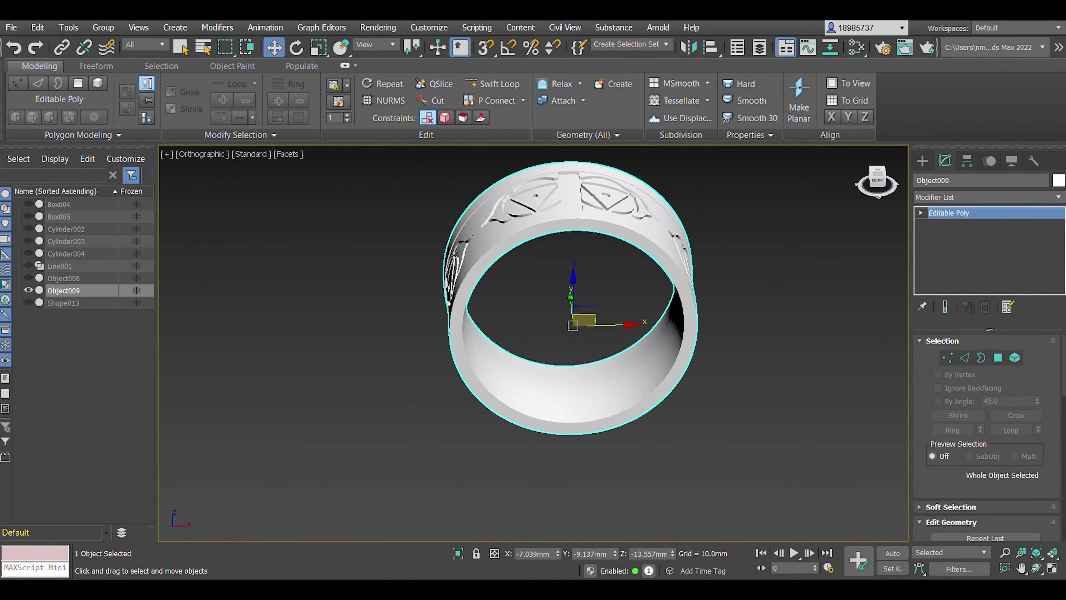
key(t)
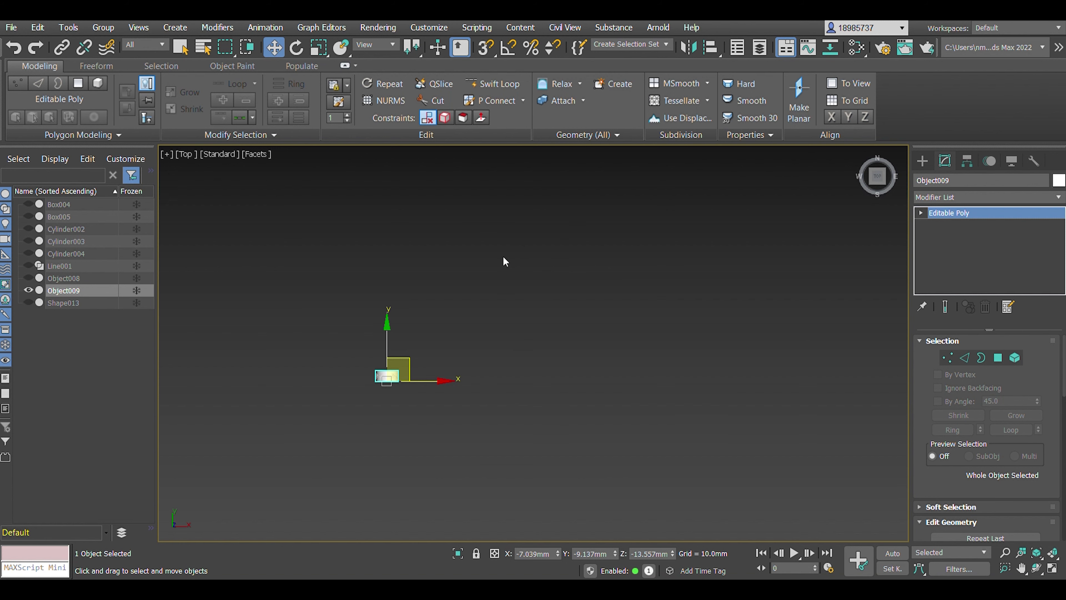
Step: Bring in chakra outlines Shape1–Shape8, extrude them 33.5 mm, and select Shape1
key(z)
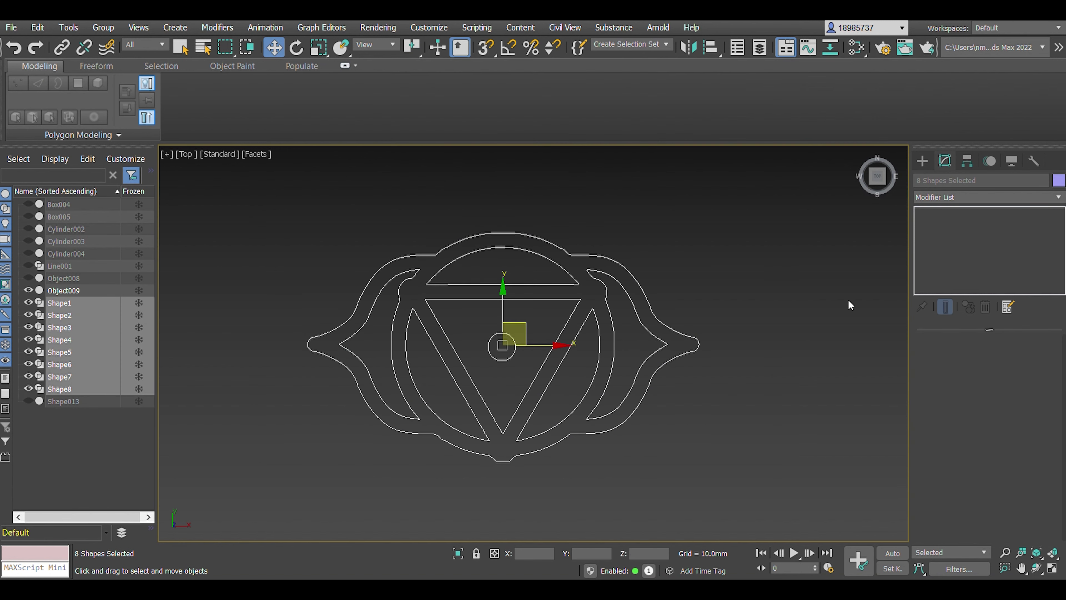
key(ctrl+z)
key(shift+z)
key(Return)
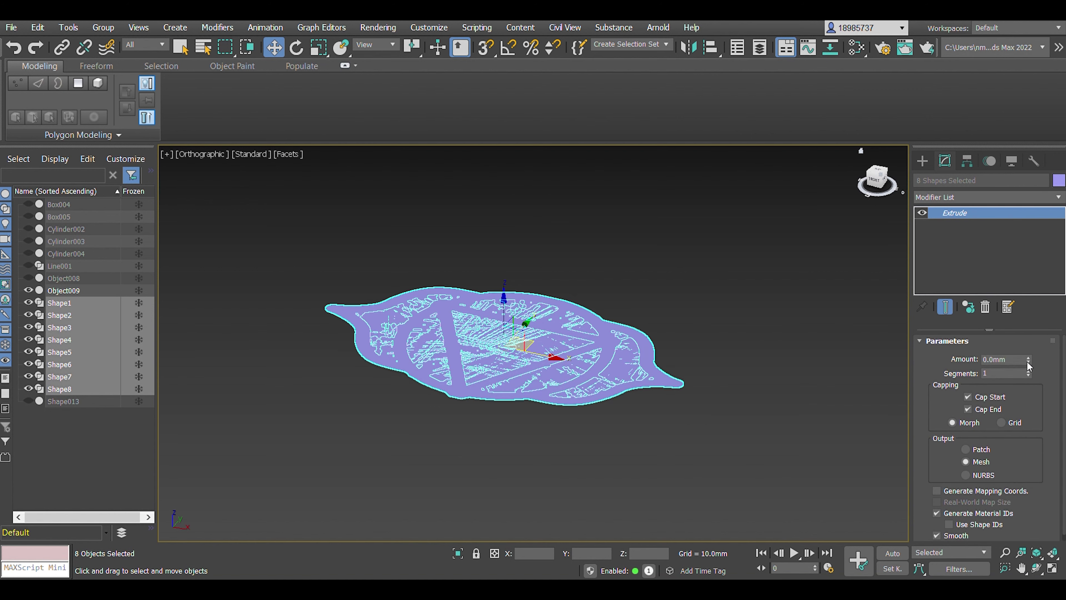
drag(1028, 359, 1028, 332)
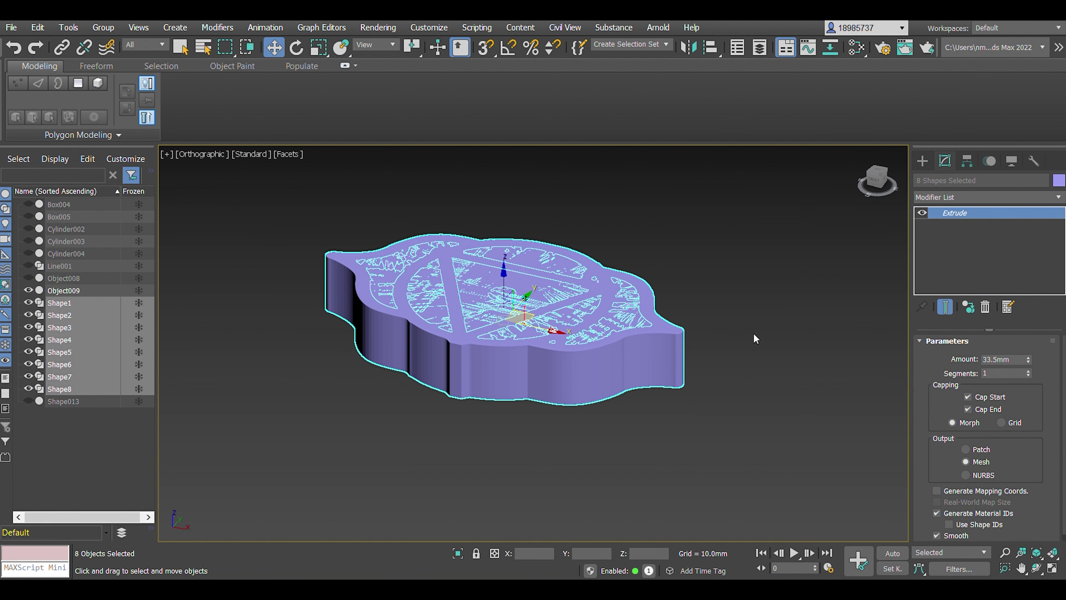
click(754, 334)
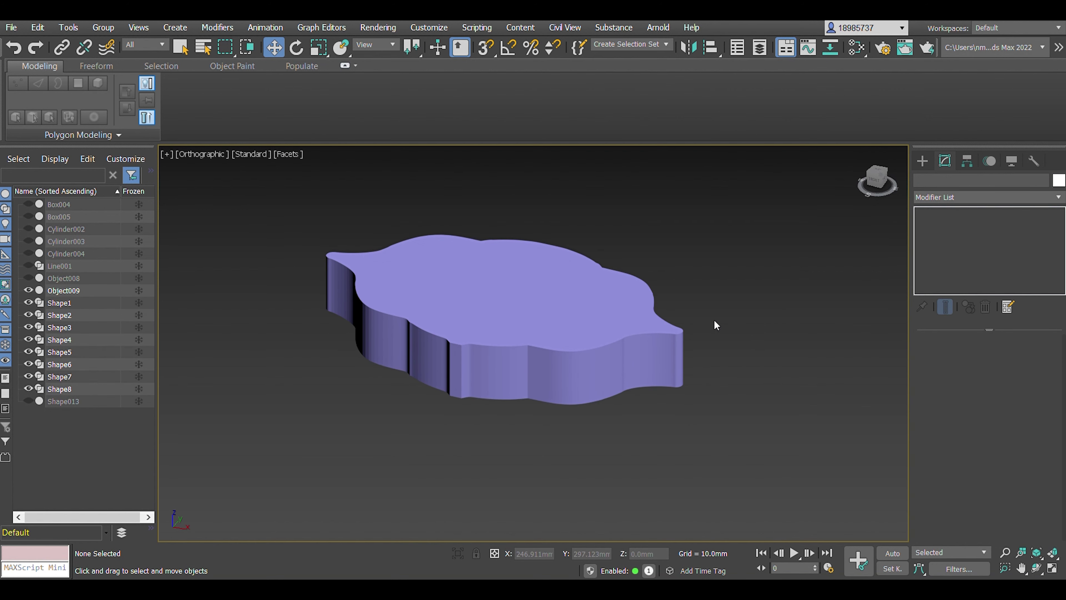
click(655, 344)
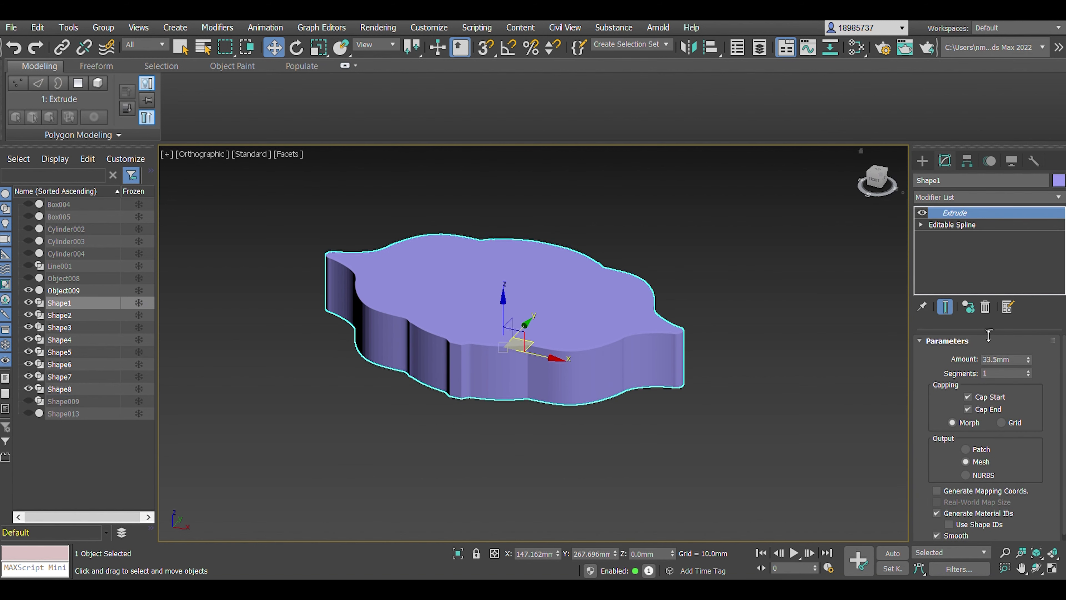
Step: ProBoolean-subtract Shape4, Shape2, Shape3, Shape6 and Shape7 from Shape1
click(984, 402)
click(631, 302)
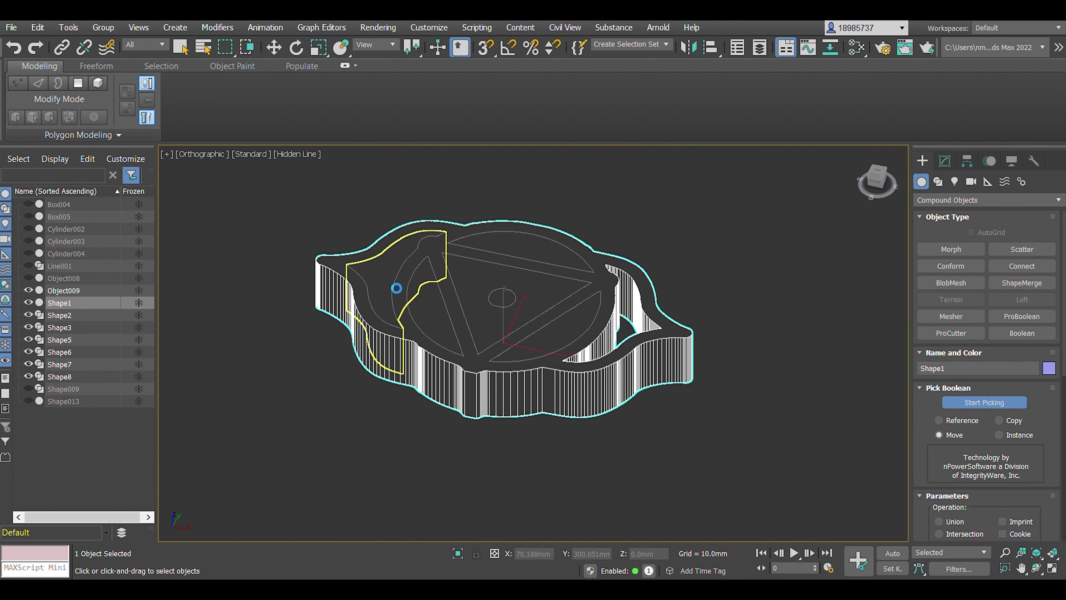
click(397, 288)
click(547, 257)
click(439, 323)
click(484, 284)
key(w)
Step: Add an Edit Poly modifier to the cut slab and orbit to inspect it
click(626, 219)
click(882, 179)
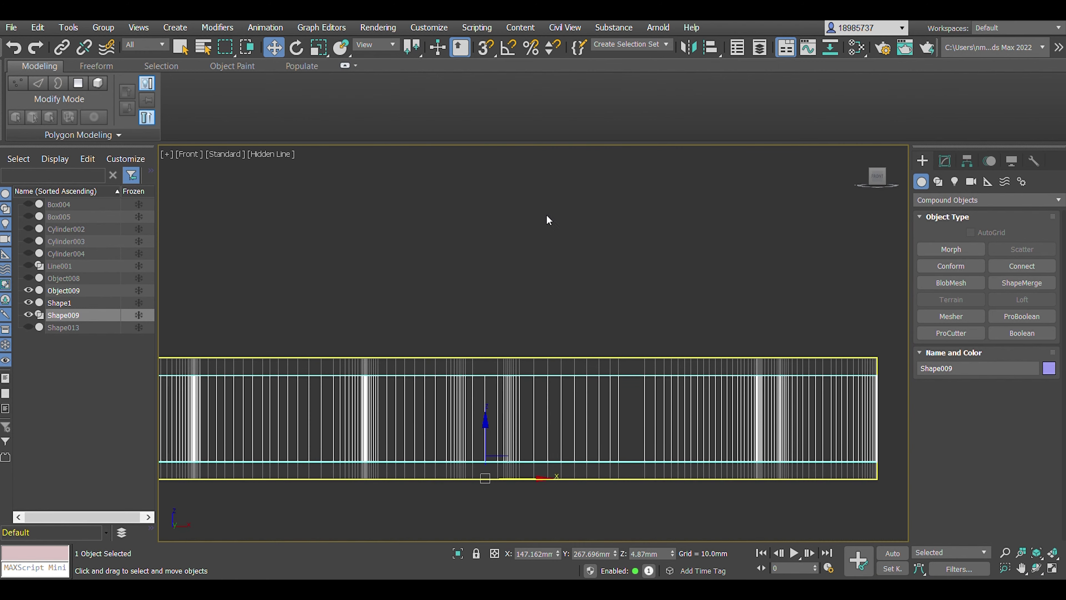
scroll(291, 393, down, 2)
mouse_move(291, 392)
alt+middle_down()
mouse_move(542, 248)
mouse_move(636, 251)
alt+middle_up()
scroll(543, 248, down, 3)
scroll(636, 251, up, 2)
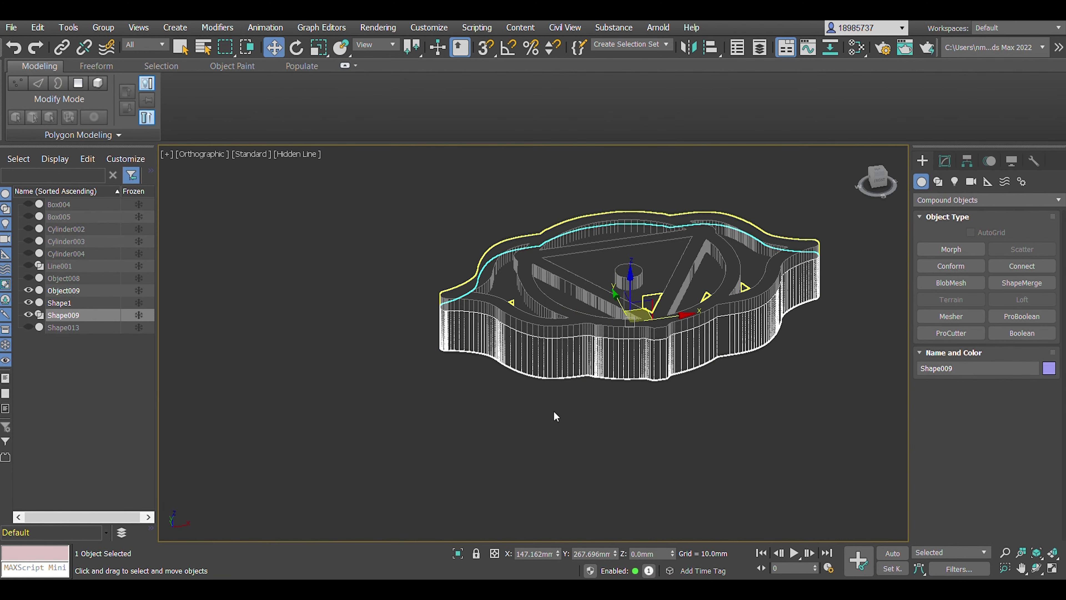
Step: Unhide the vertical line pattern Line001 in Top view and reselect the outer chakra solid
key(w)
click(859, 283)
click(63, 291)
key(t)
click(28, 265)
click(319, 48)
key(w)
click(59, 302)
Step: Zoom in on the chakra symbol in Top view and start, then abandon, a Boolean on it
key(z)
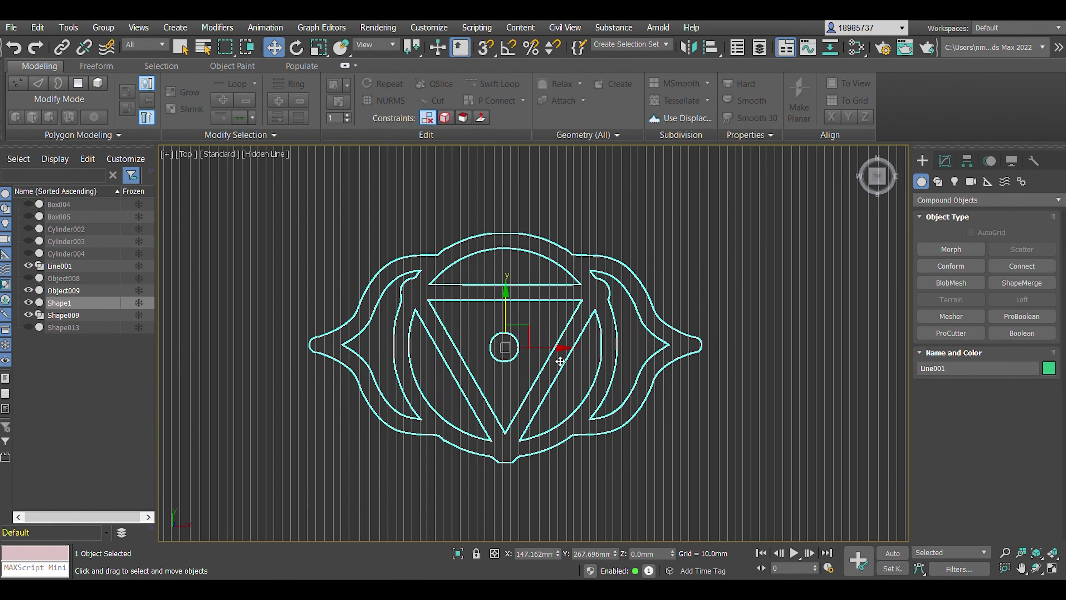
alt+middle_drag(420, 378, 231, 483)
scroll(788, 264, down, 3)
key(t)
key(z)
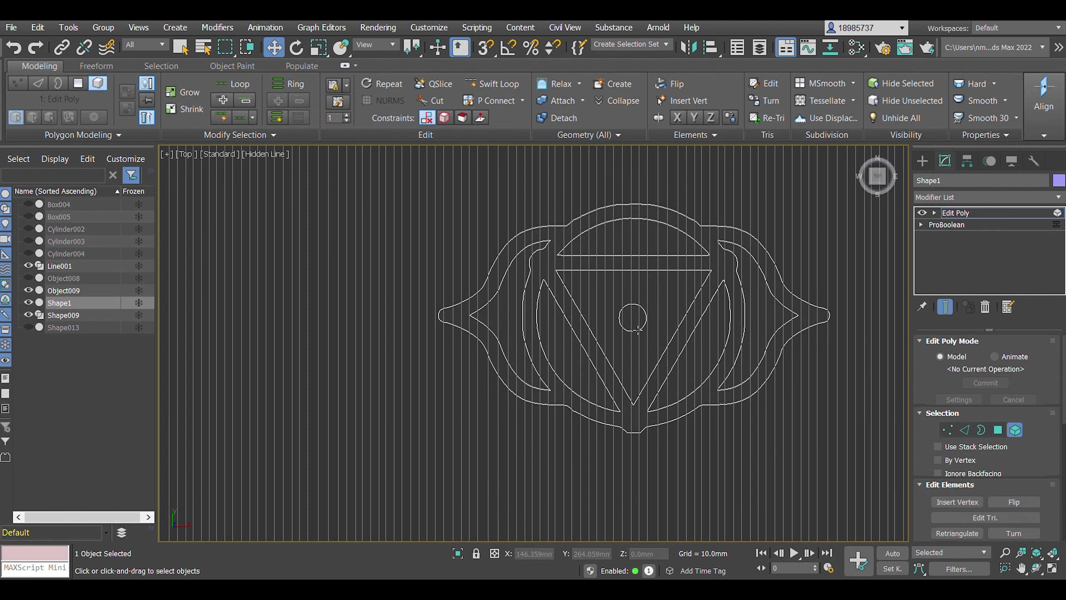
click(1022, 316)
click(980, 336)
right_click(714, 202)
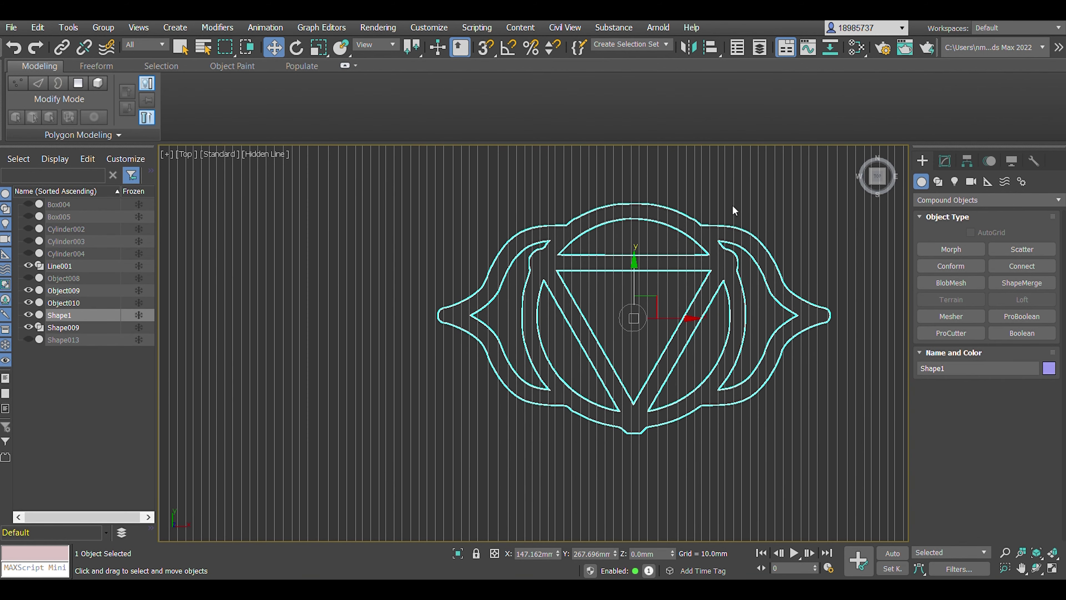
Step: Try Booleans on the central circle and outer chakra shape, then cancel them
click(633, 303)
click(1022, 315)
click(985, 369)
click(591, 288)
click(1022, 316)
click(984, 336)
right_click(693, 207)
Step: Create the small cylinder Object010 at the chakra plate's centre in Front view
mouse_move(693, 207)
alt+middle_down()
mouse_move(529, 221)
mouse_move(579, 292)
alt+middle_up()
click(668, 248)
click(922, 161)
scroll(672, 233, up, 5)
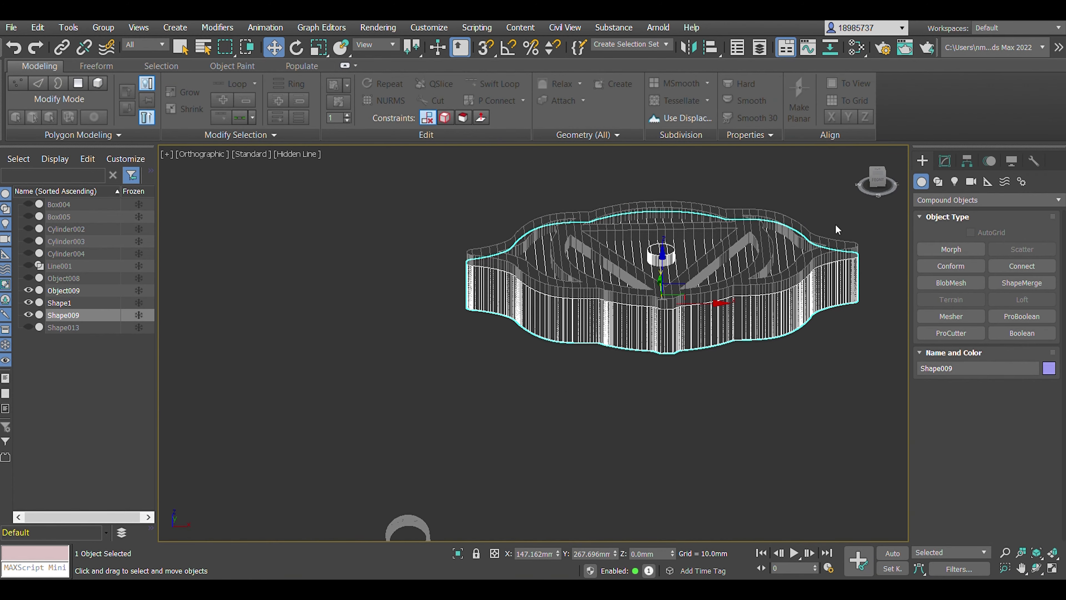
key(r)
key(f)
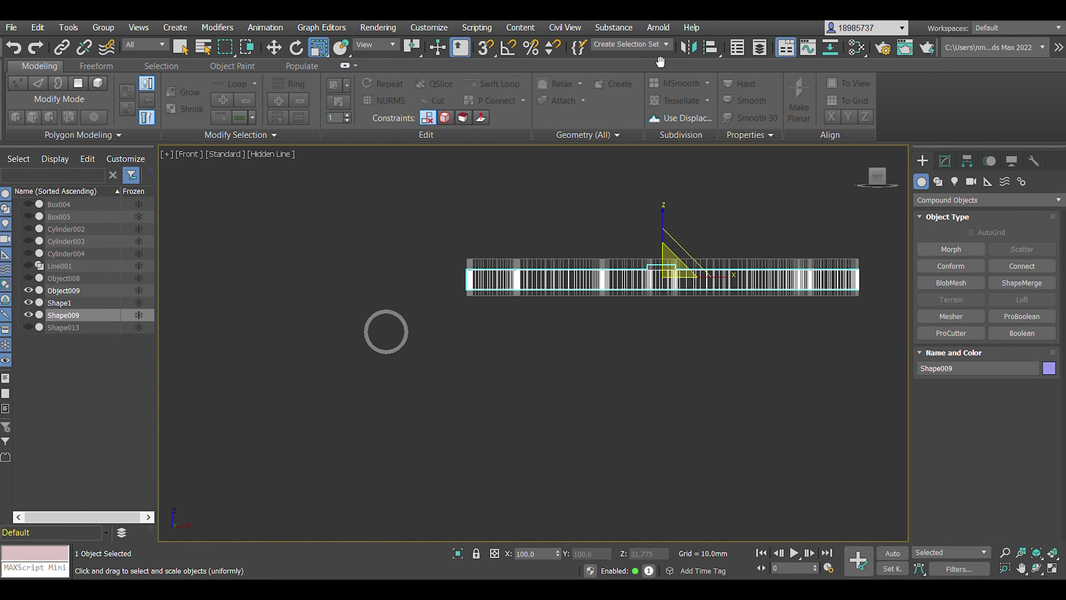
key(w)
alt+middle_drag(571, 247, 546, 295)
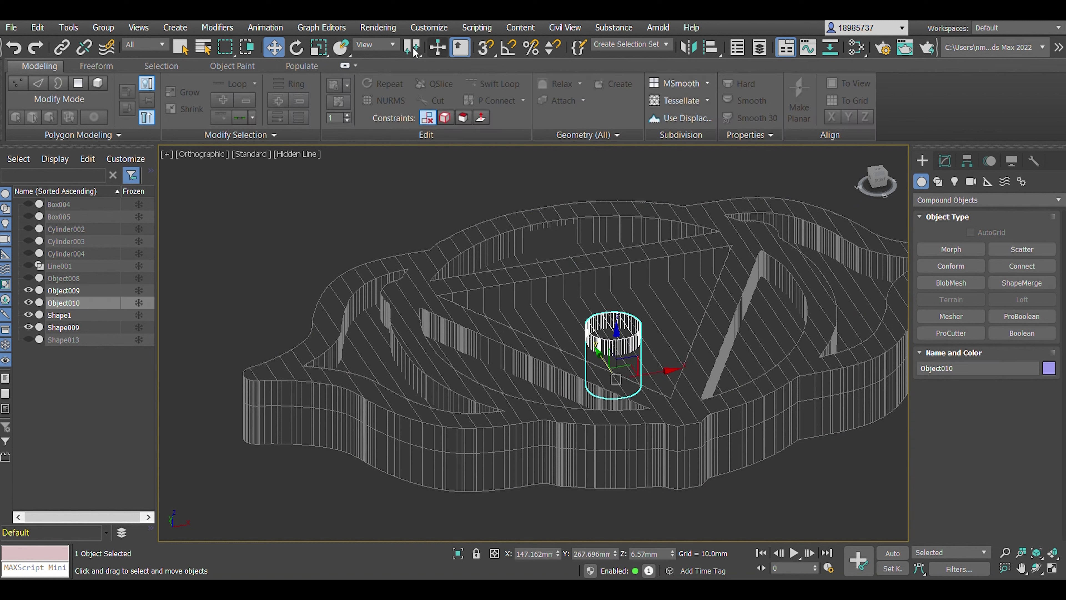
Step: Undo the extra cylinder Object010 and move the Shape009 plate onto the ring top
click(312, 439)
key(f)
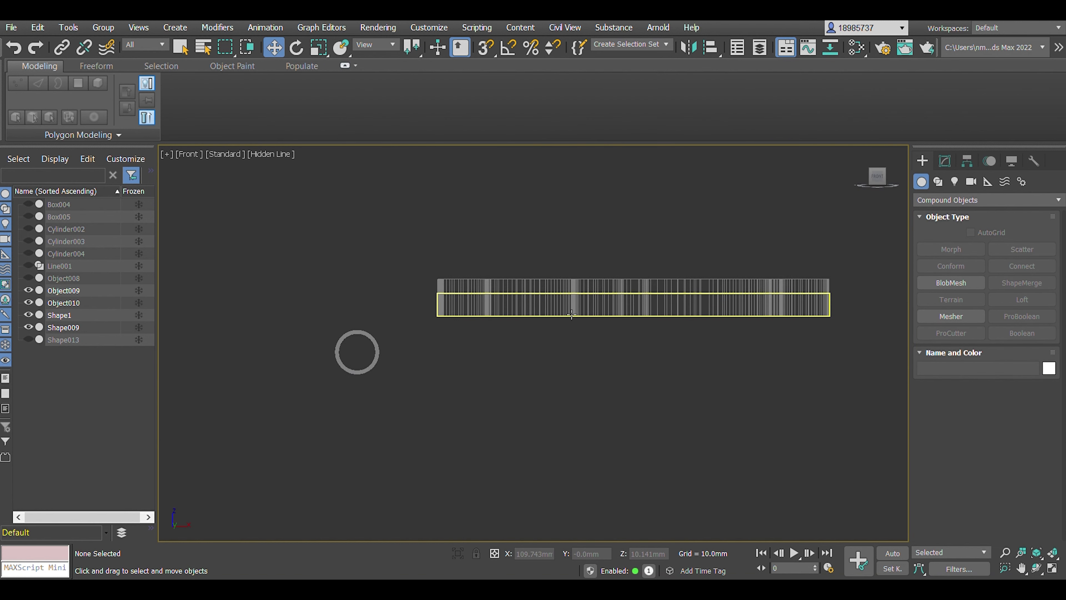
key(ctrl+z)
key(ctrl+z)
key(f)
alt+middle_drag(546, 336, 525, 320)
key(f)
key(ctrl+z)
key(w)
Step: Unhide ring band Object008 and apply a Bend to Shape009, entering 50
scroll(242, 332, up, 5)
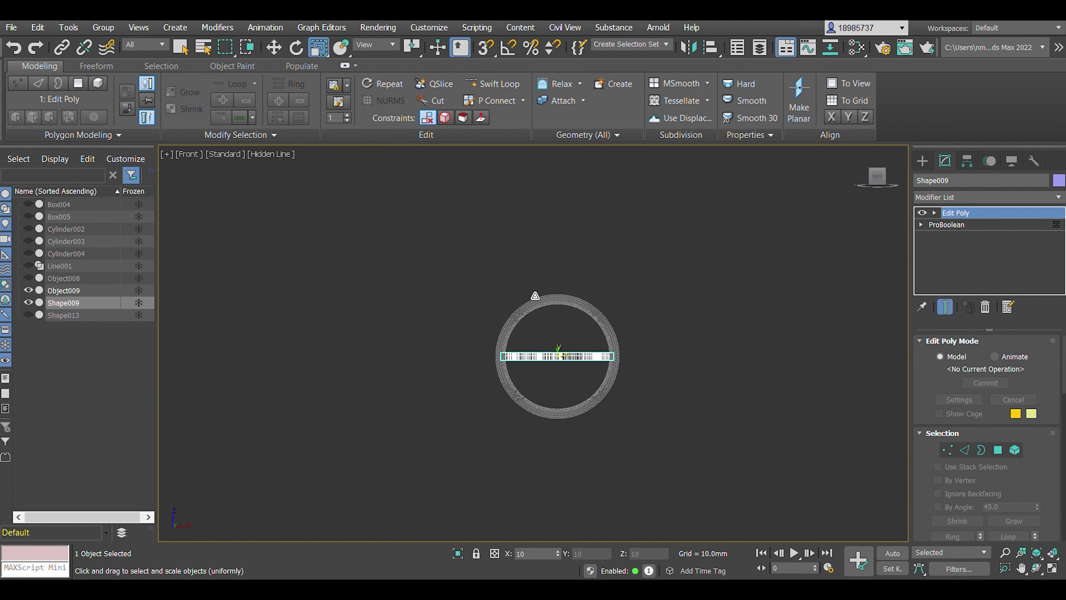
key(r)
key(t)
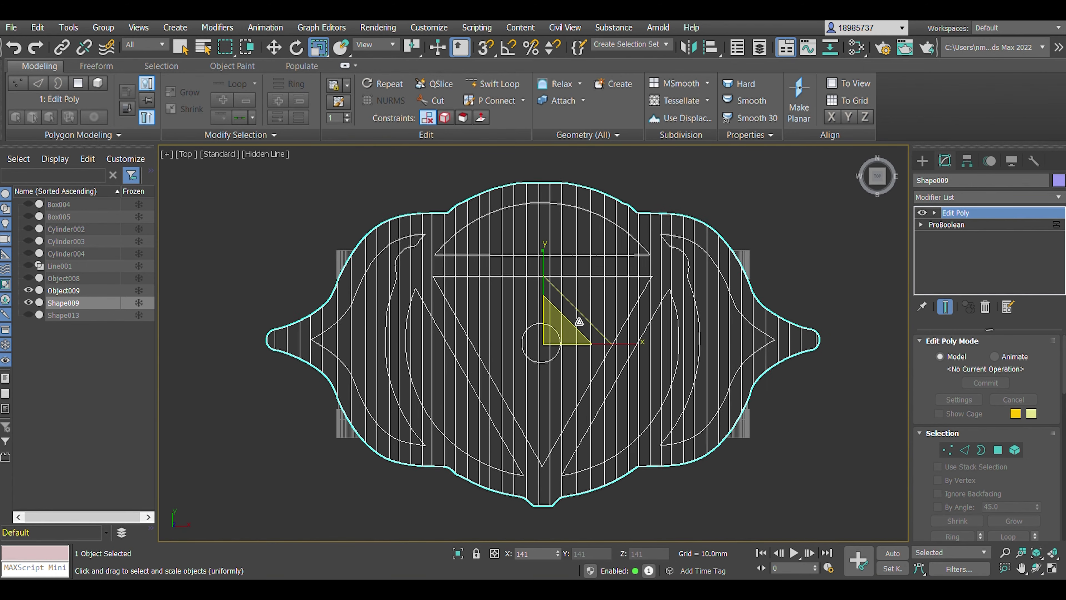
alt+middle_drag(570, 353, 580, 238)
key(w)
click(28, 278)
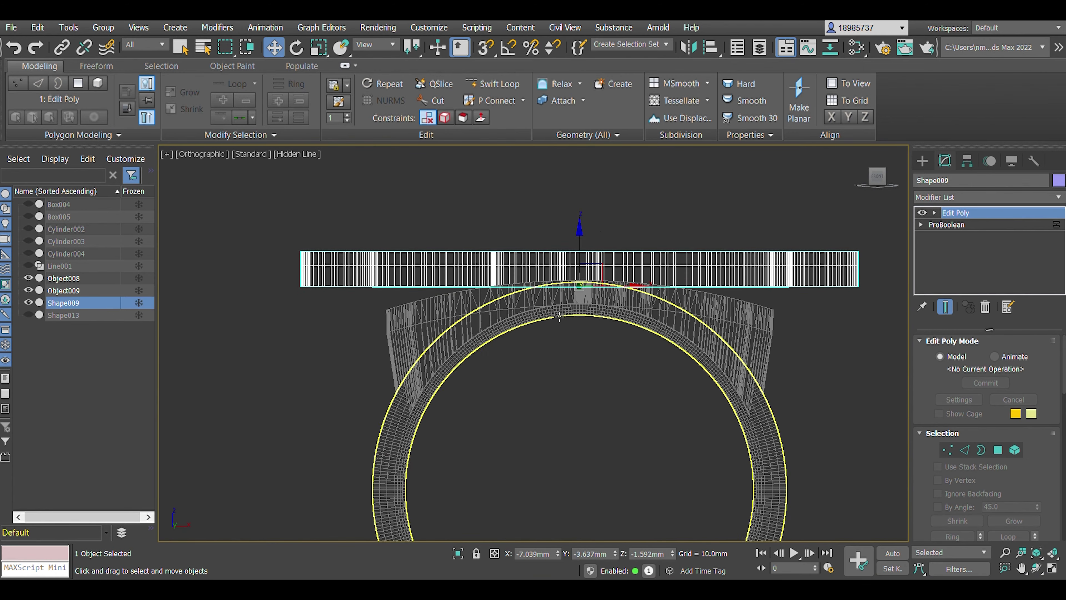
scroll(592, 275, up, 2)
text(50)
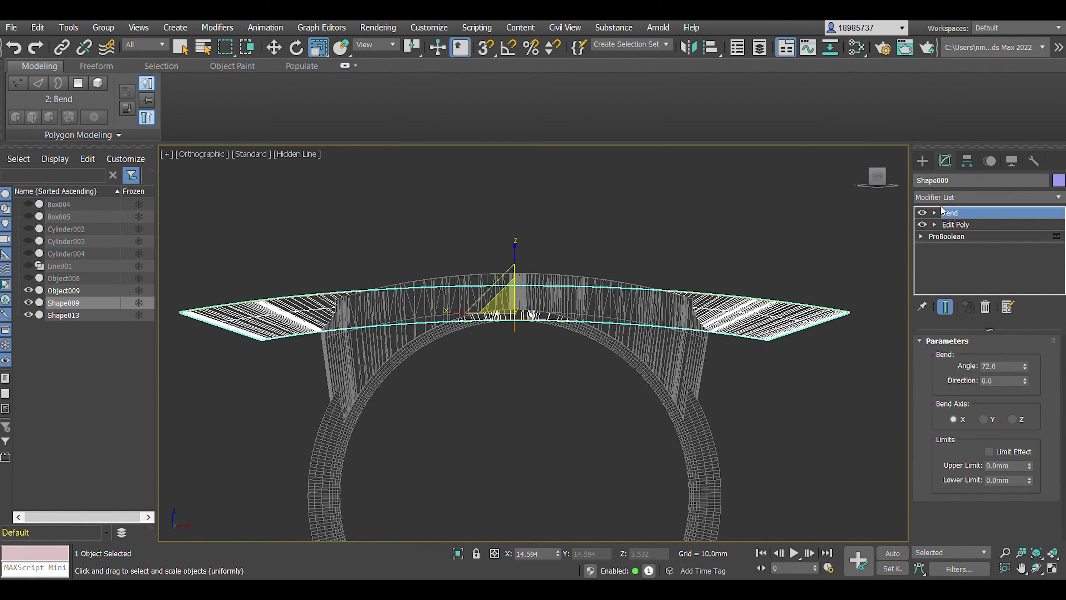
Step: Lower Shape009's Bend centre so the plate curls along the ring top, shown shaded
click(959, 236)
mouse_move(509, 332)
mouse_down()
mouse_move(509, 381)
mouse_move(547, 295)
mouse_up()
key(1)
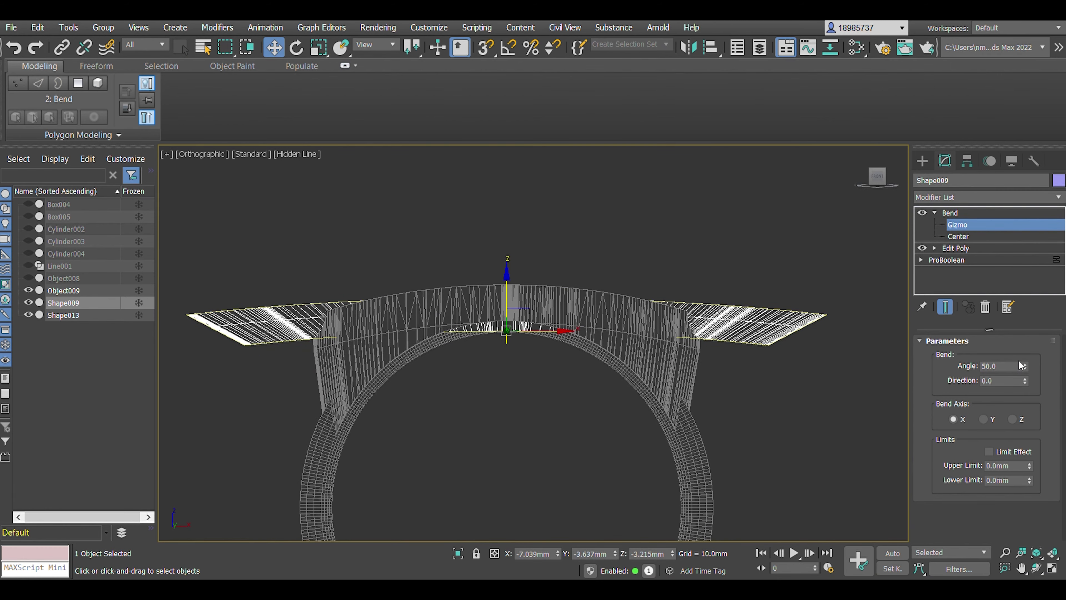
key(2)
mouse_move(516, 306)
mouse_down()
mouse_move(518, 408)
mouse_move(681, 321)
mouse_up()
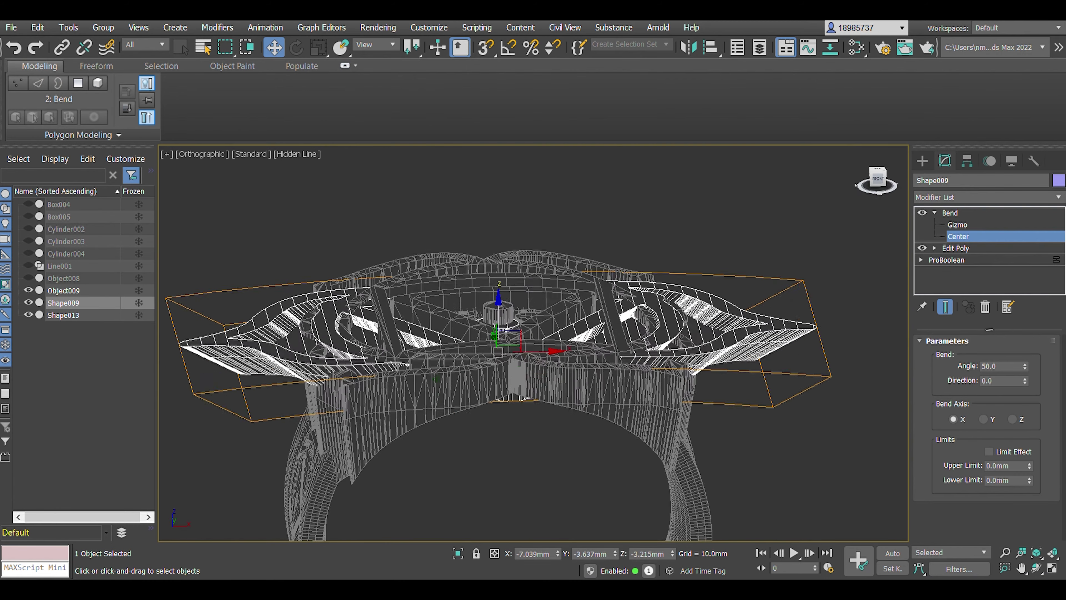
key(F3)
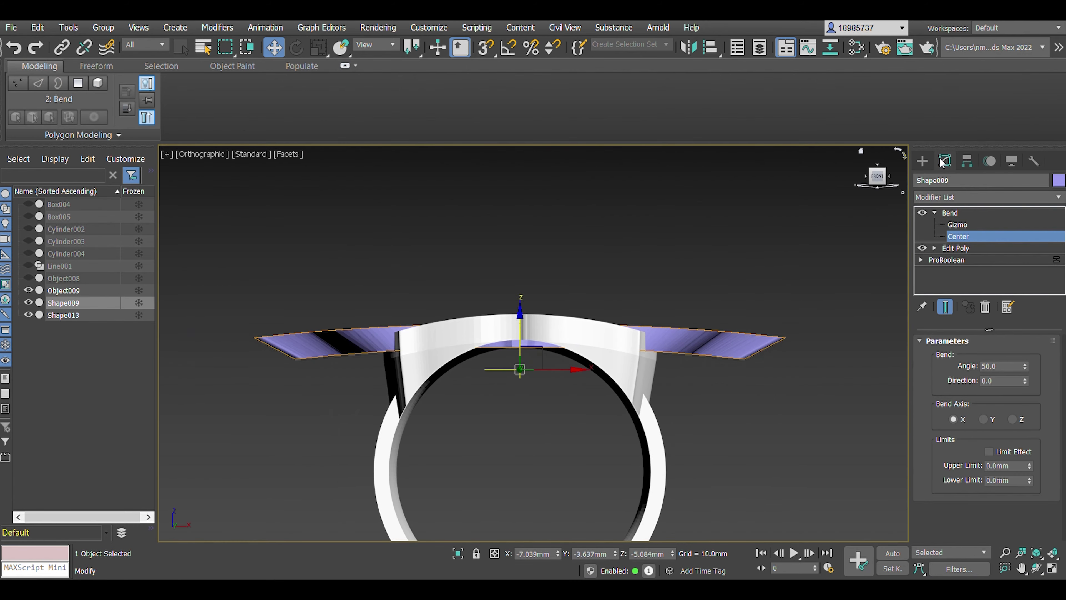
Step: Set the Bend angle to 50, hide Shape013, and select all of Shape009's polygons
click(964, 213)
drag(1024, 366, 1024, 344)
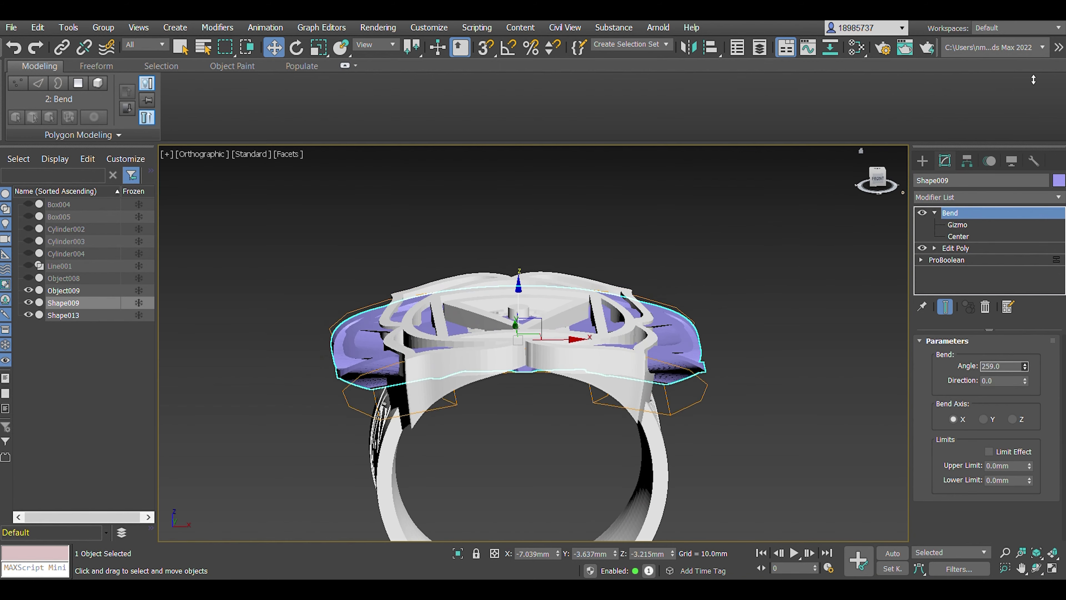
key(f)
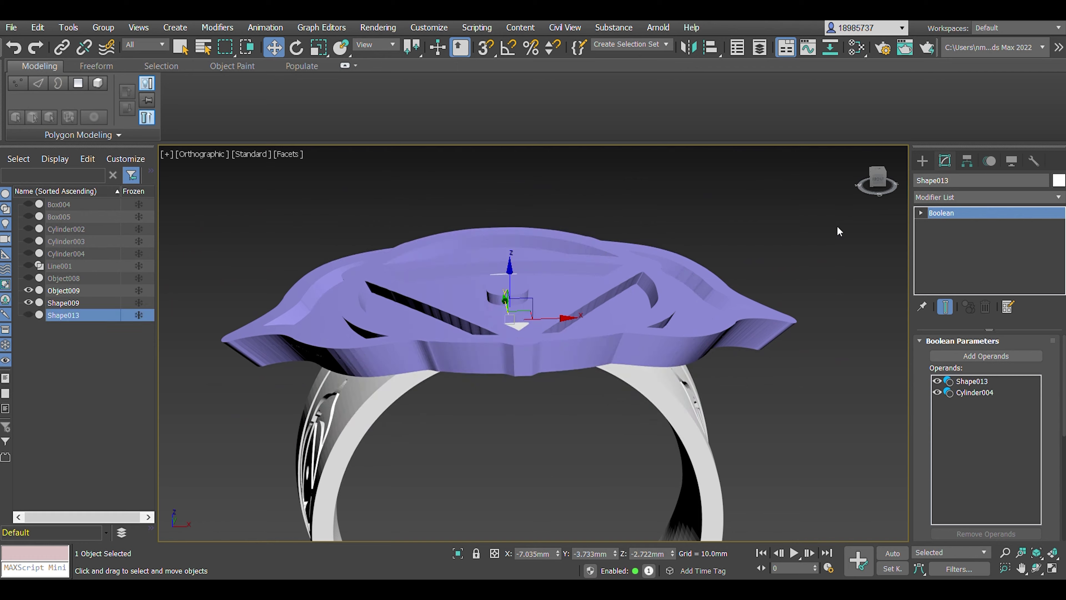
click(28, 315)
click(280, 341)
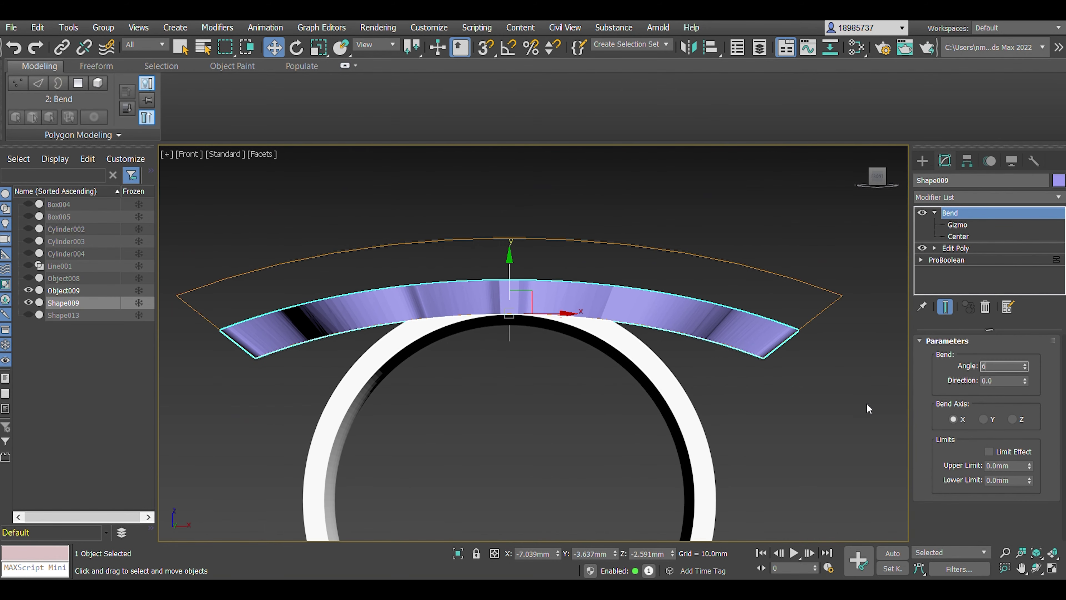
drag(765, 341, 226, 359)
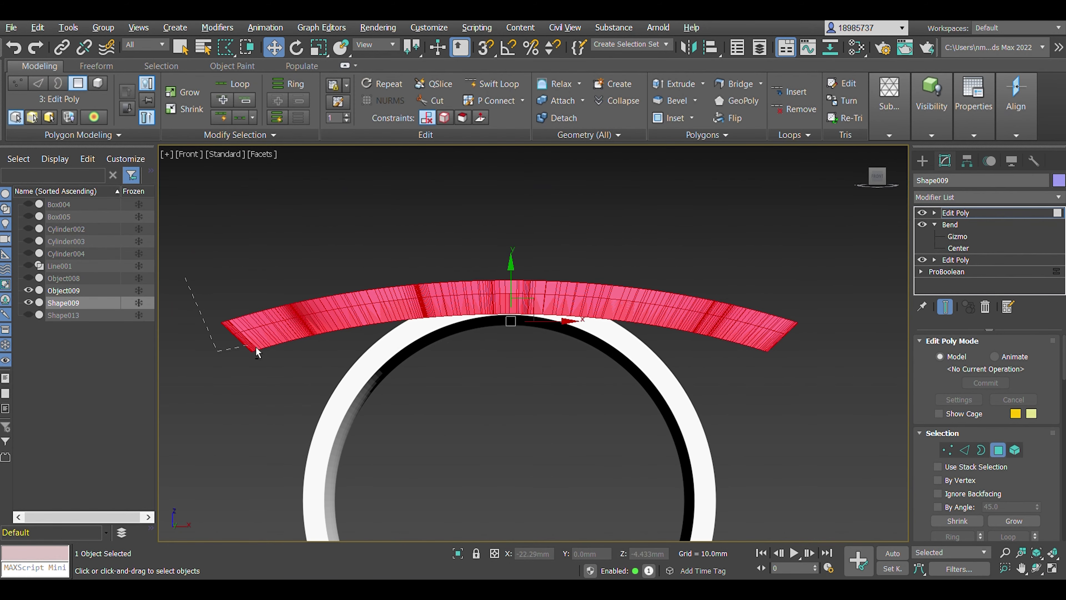
Step: Scale Shape009's polygons in Front view to stretch the plate down into the band
key(r)
mouse_move(529, 294)
alt+middle_down()
mouse_move(533, 343)
mouse_move(546, 219)
alt+middle_up()
click(922, 160)
key(w)
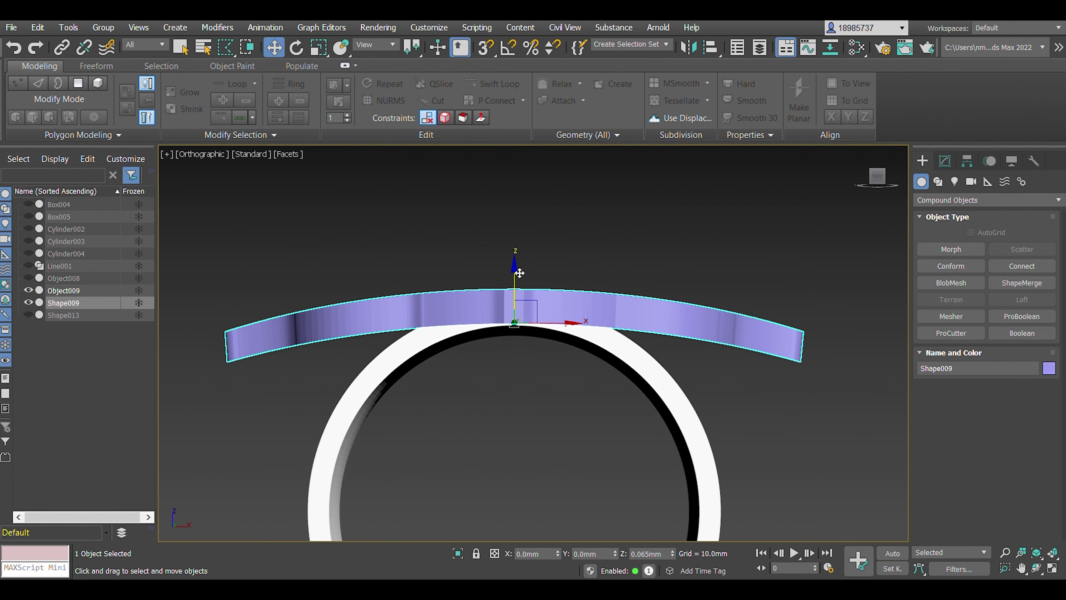
drag(878, 176, 880, 179)
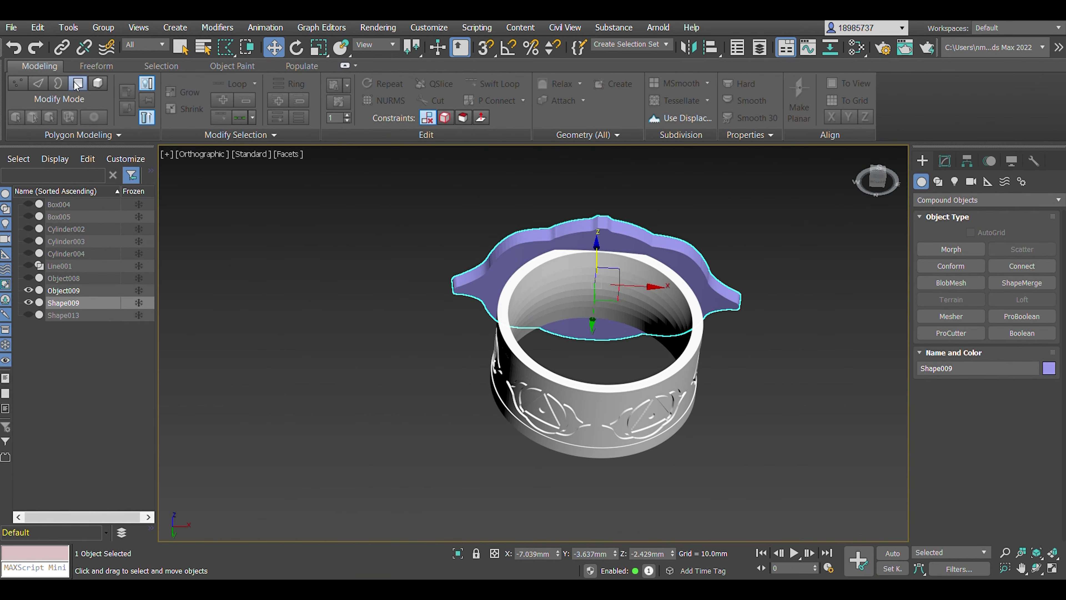
click(945, 161)
click(880, 178)
key(r)
scroll(529, 378, down, 3)
drag(533, 399, 545, 336)
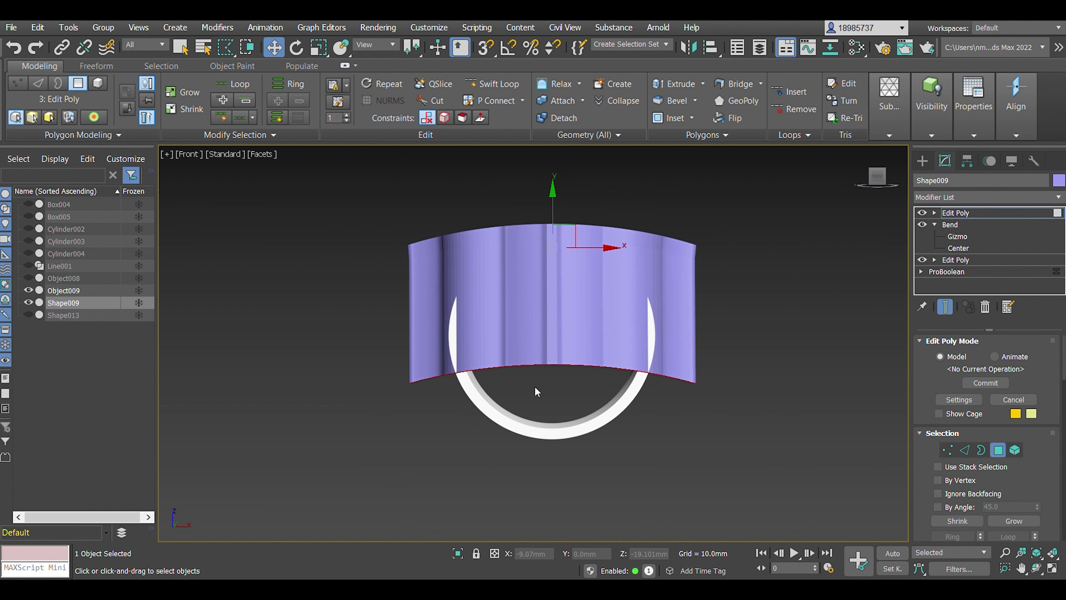
scroll(546, 378, up, 3)
alt+middle_drag(587, 417, 546, 336)
Step: Unhide band Shape013, exit polygon editing, and check the ring in hidden-line display
click(28, 315)
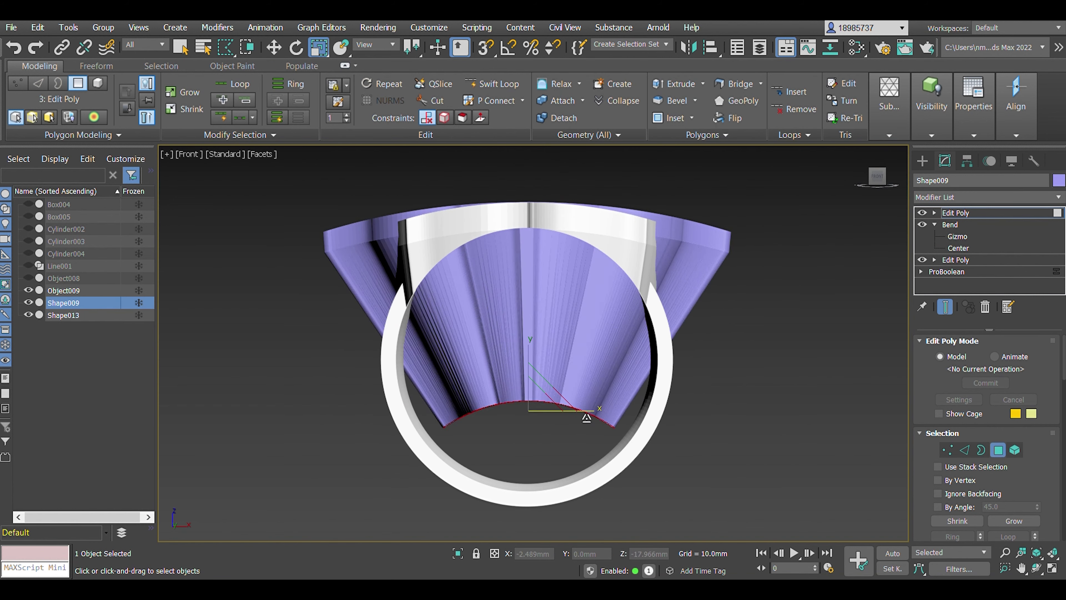
key(f)
click(29, 303)
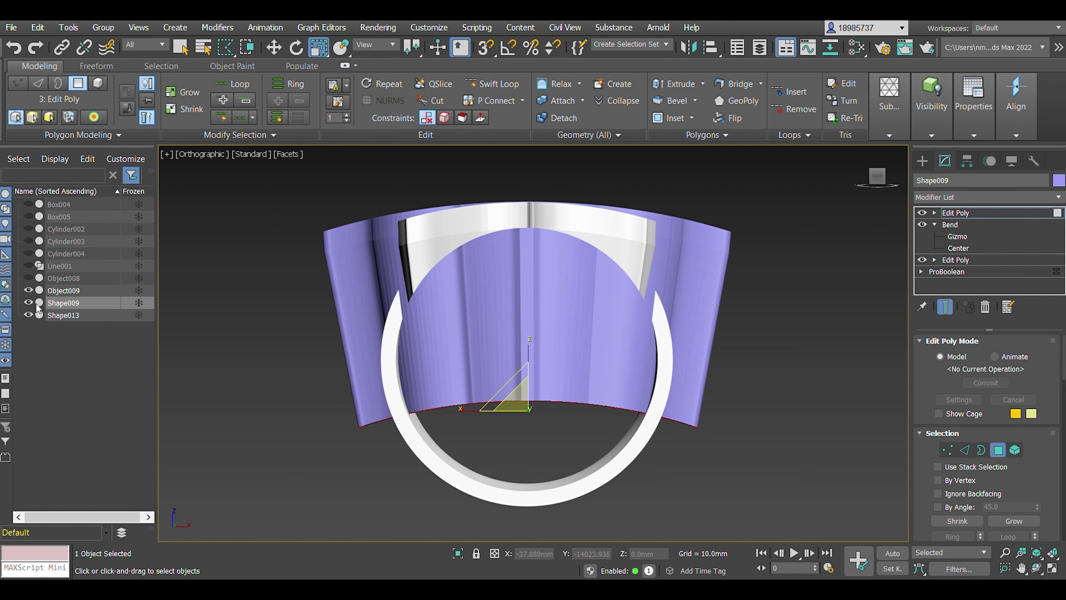
alt+middle_drag(521, 289, 303, 185)
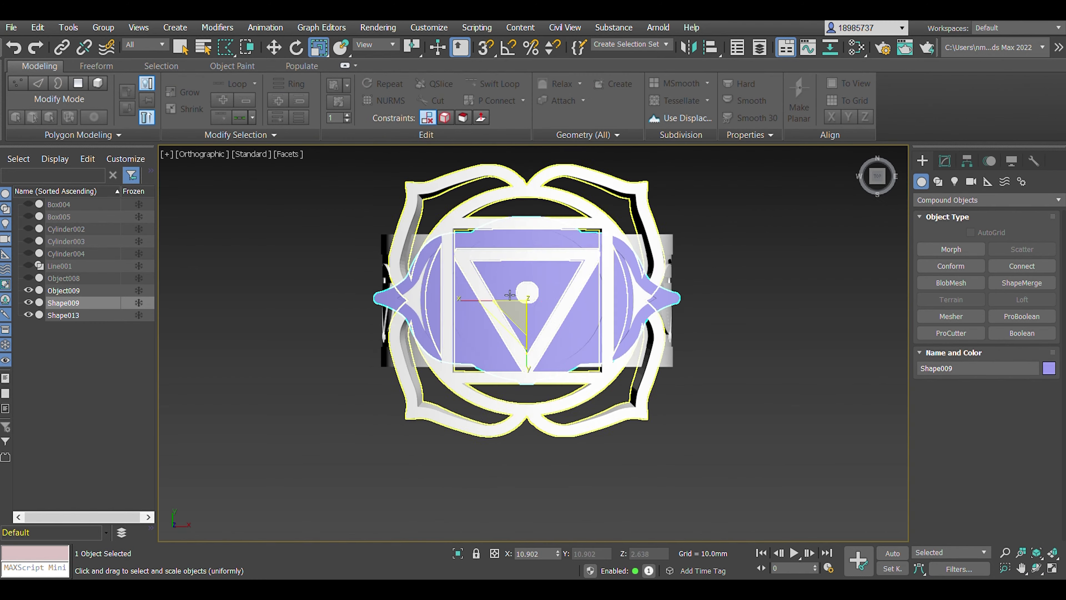
key(F3)
click(767, 286)
alt+middle_drag(767, 286, 691, 314)
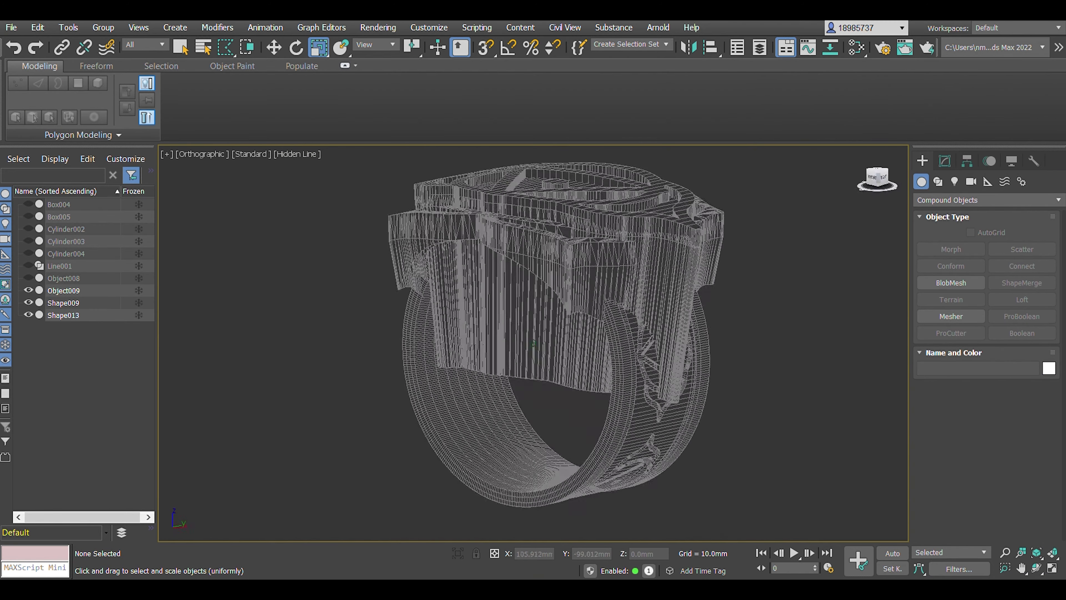
Step: Unhide Cylinder004 and Boolean-subtract it to hollow the finger hole, forming Object009
click(691, 314)
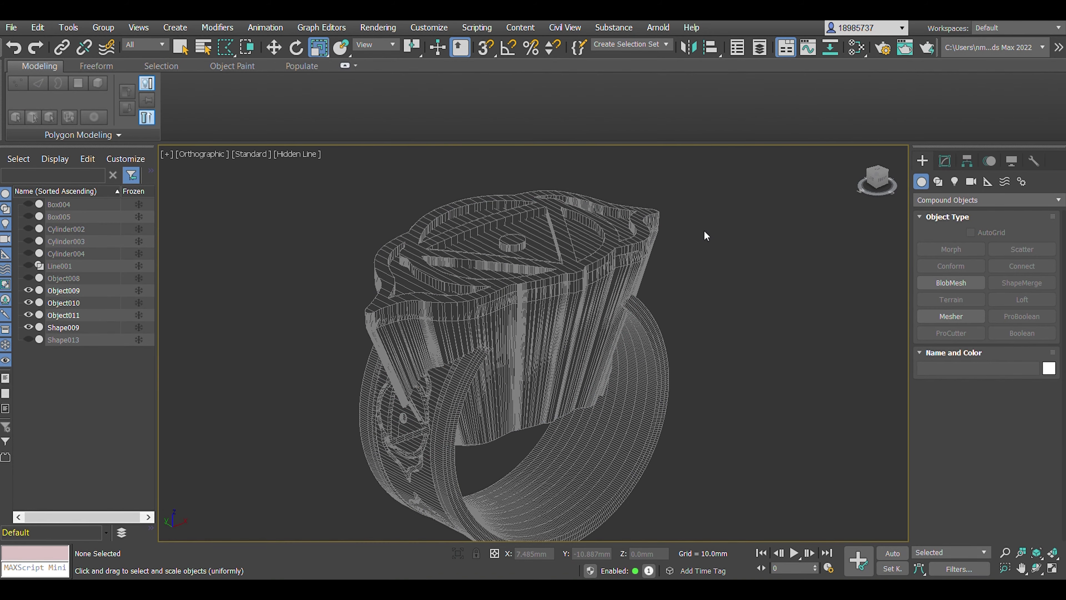
click(28, 253)
click(1031, 332)
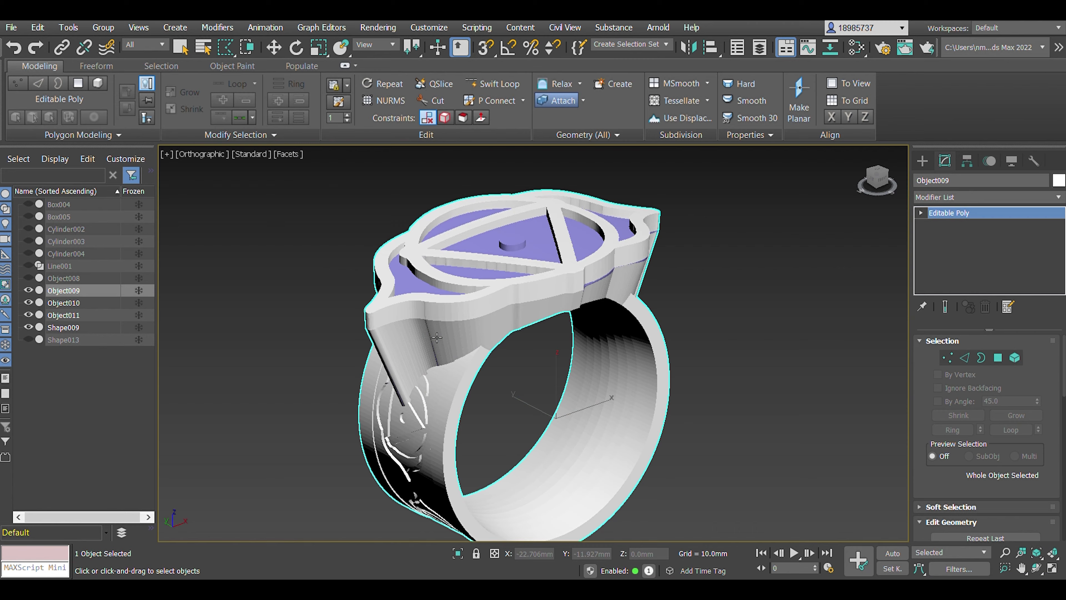
key(f)
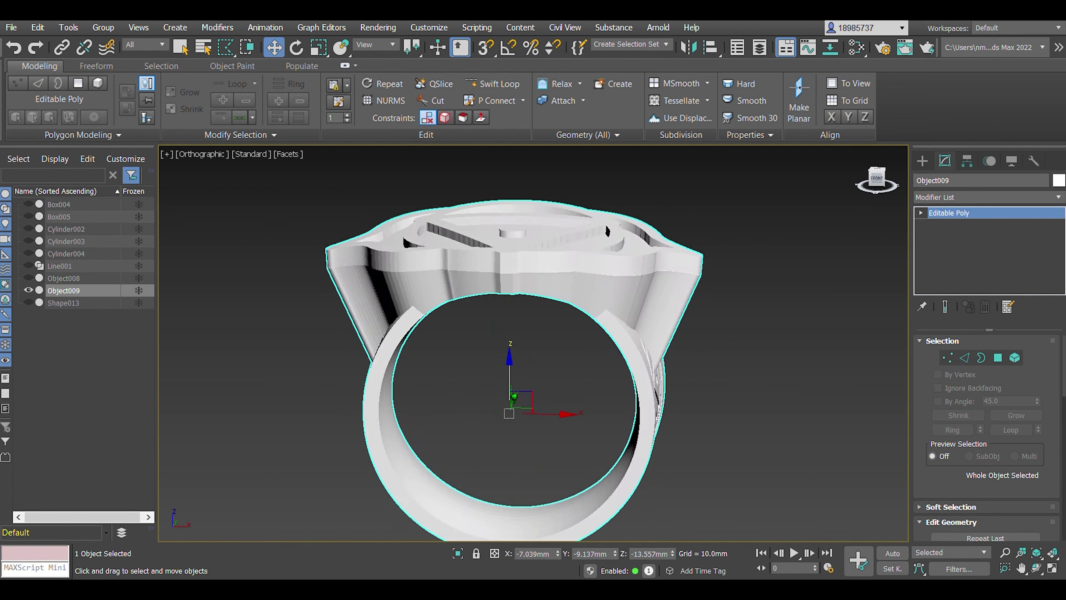
drag(878, 176, 876, 183)
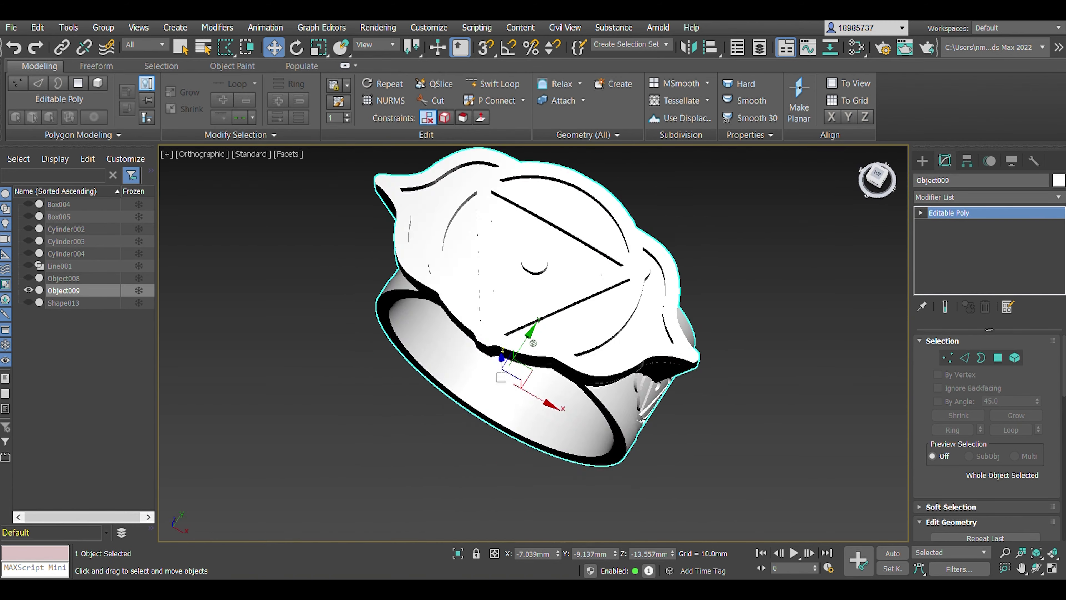
click(876, 183)
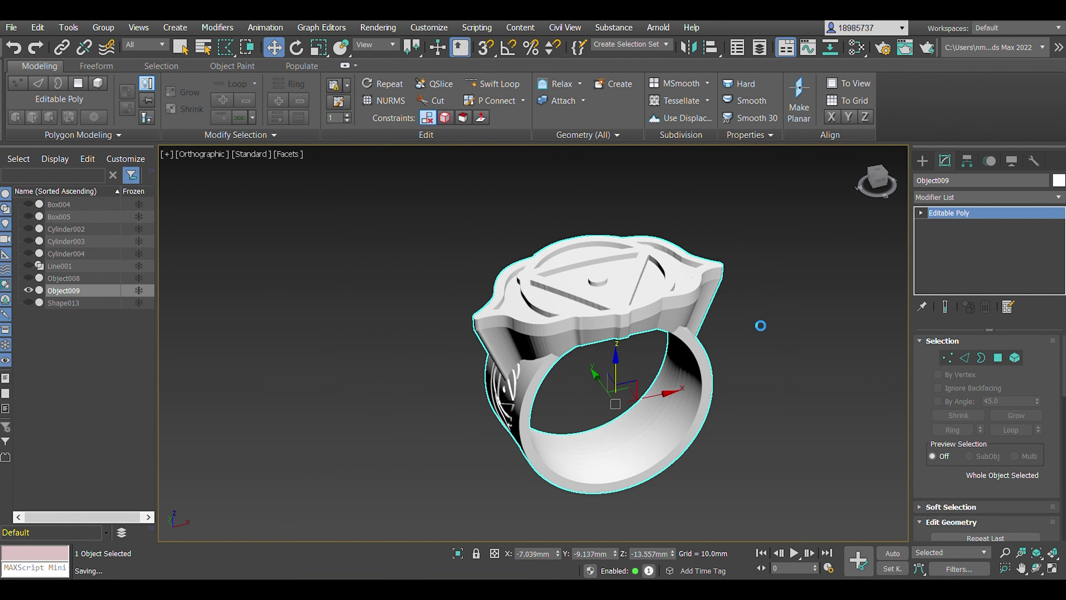